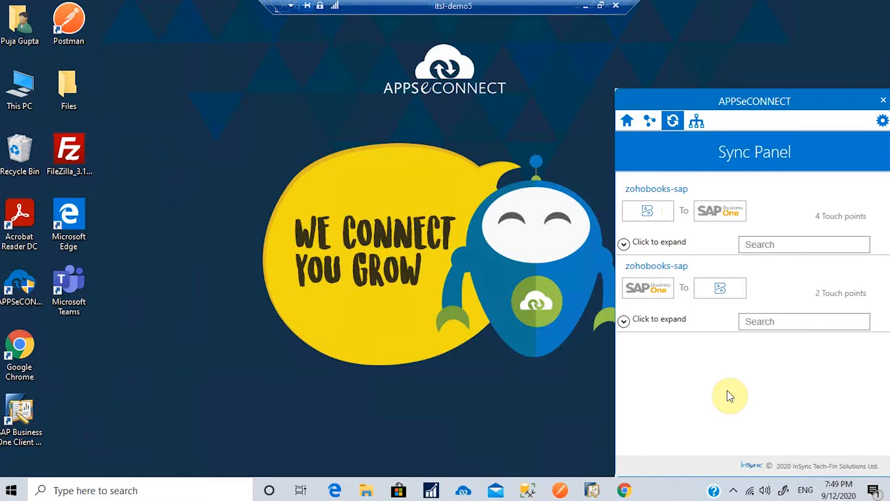
# Step: Expand and collapse both zohobooks-sap sync lists, then switch to Zoho Books' Active Customers list
pyautogui.click(624, 244)
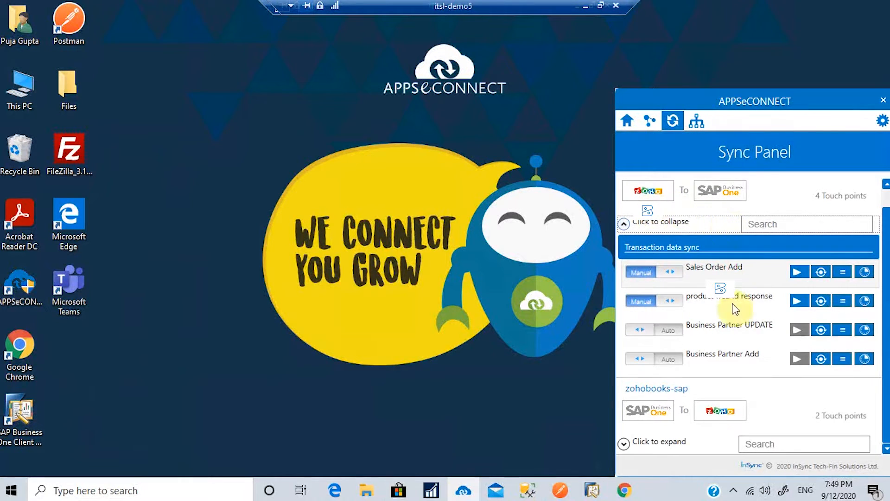
pyautogui.click(624, 229)
pyautogui.click(624, 321)
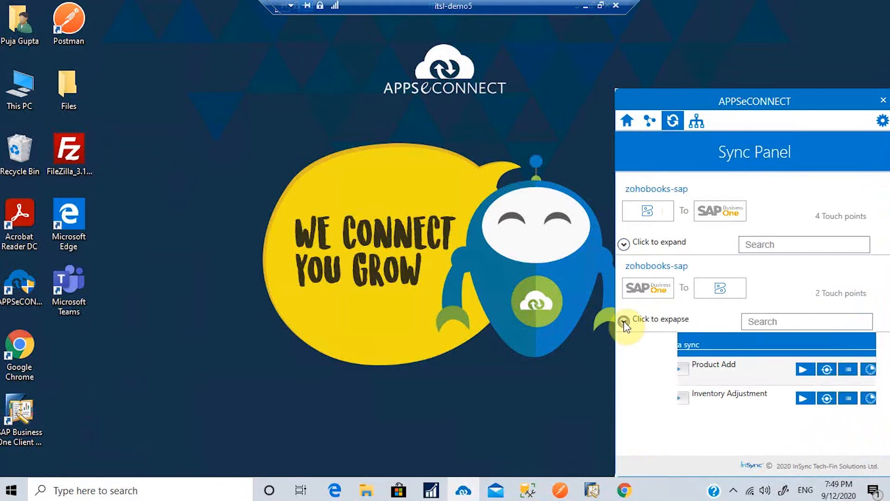
pyautogui.click(624, 320)
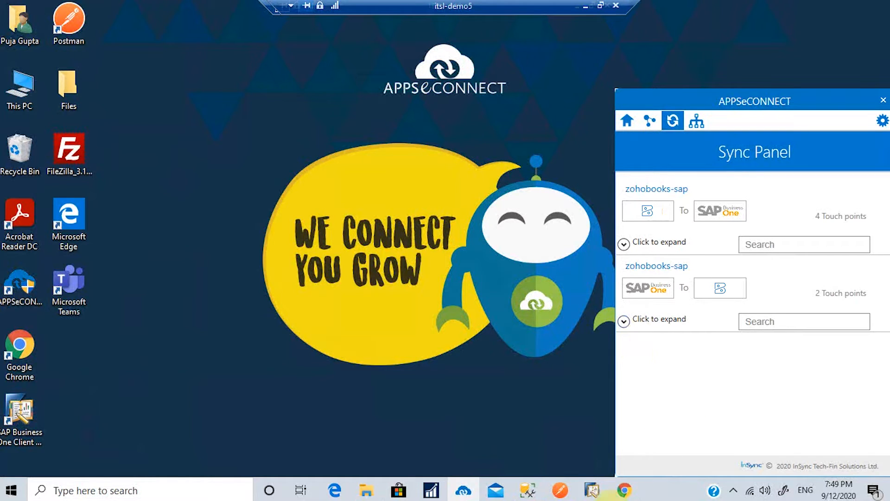
pyautogui.click(624, 490)
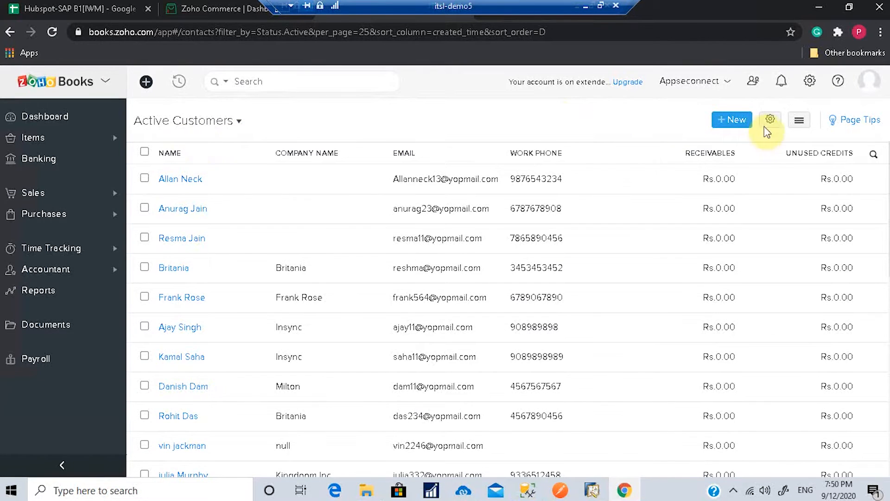
# Step: Open a blank New Customer form from the Active Customers page
pyautogui.click(746, 121)
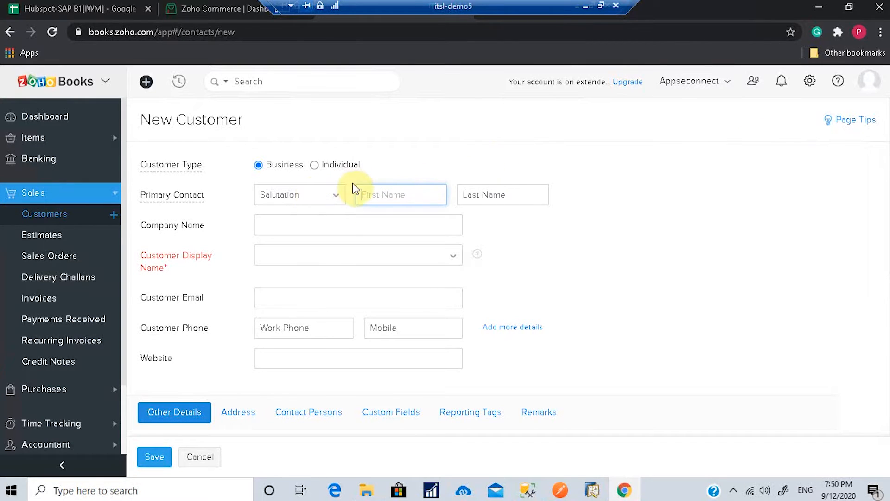
# Step: Choose salutation Mr. and enter the contact's first and last name
pyautogui.click(336, 194)
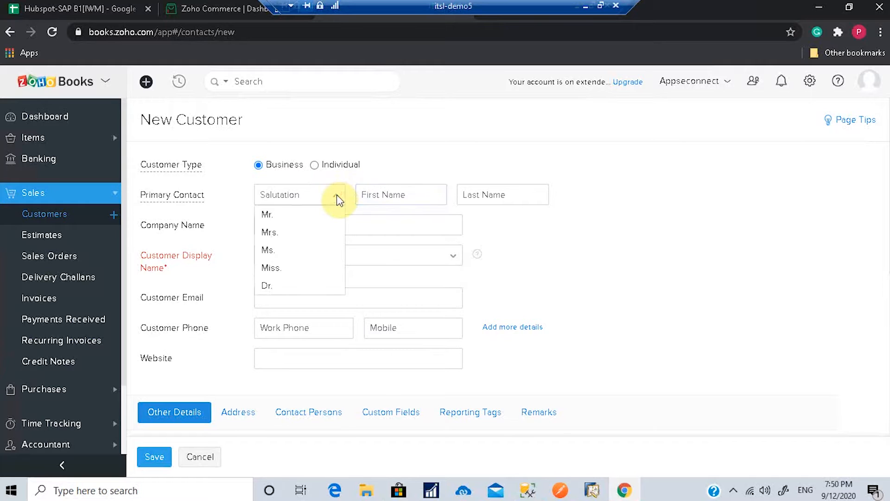
pyautogui.click(271, 217)
pyautogui.click(377, 194)
pyautogui.click(480, 199)
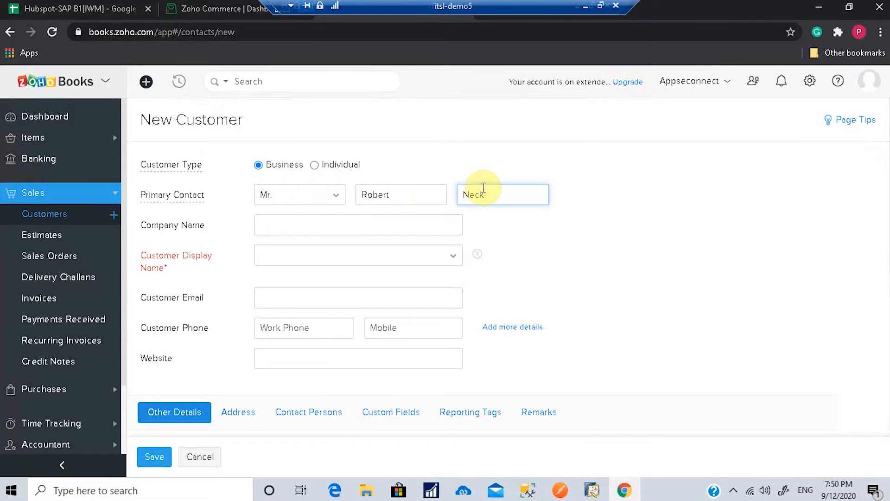
# Step: Set both company name and display name to In sync Soln
pyautogui.click(307, 224)
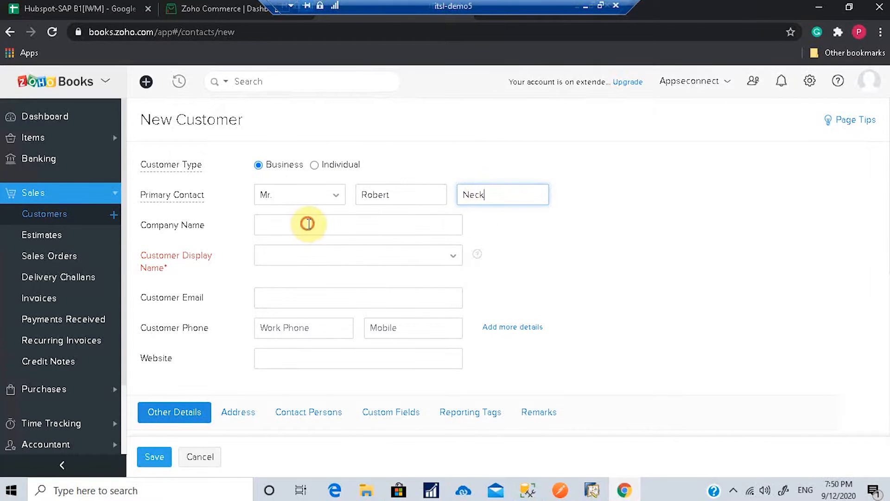
pyautogui.write('In sync S')
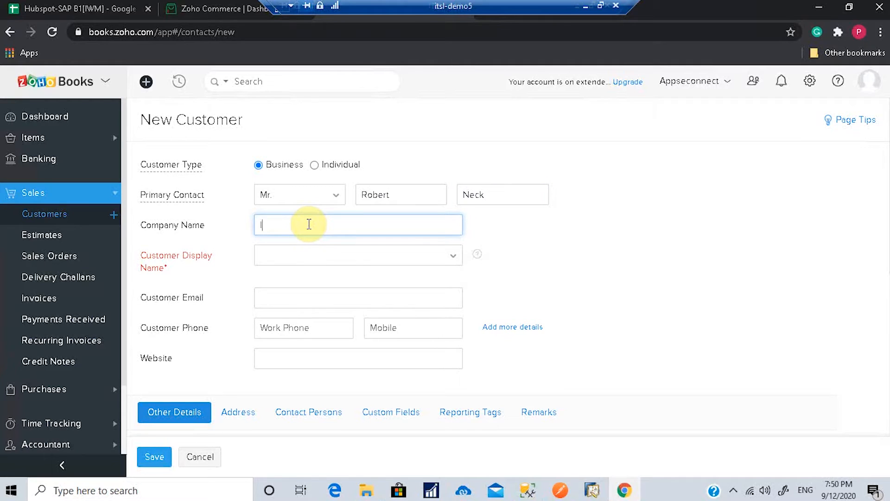
pyautogui.write('oln')
pyautogui.click(304, 256)
pyautogui.click(533, 251)
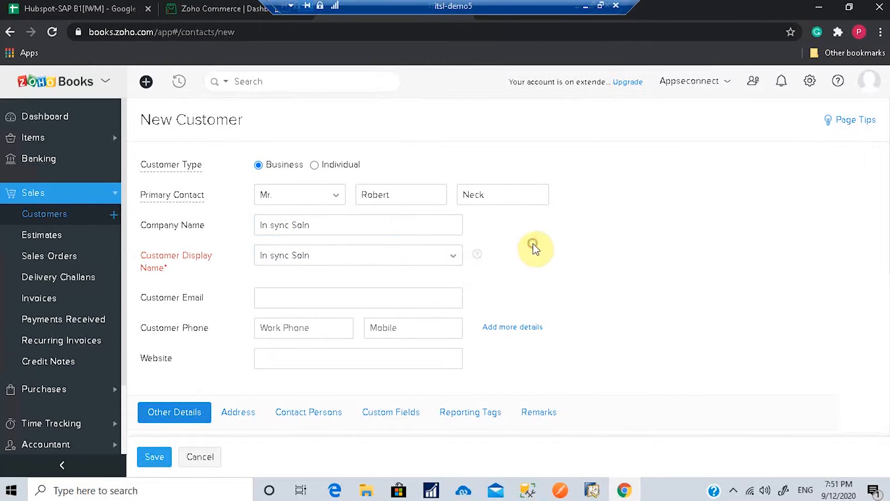
pyautogui.click(369, 256)
pyautogui.click(293, 330)
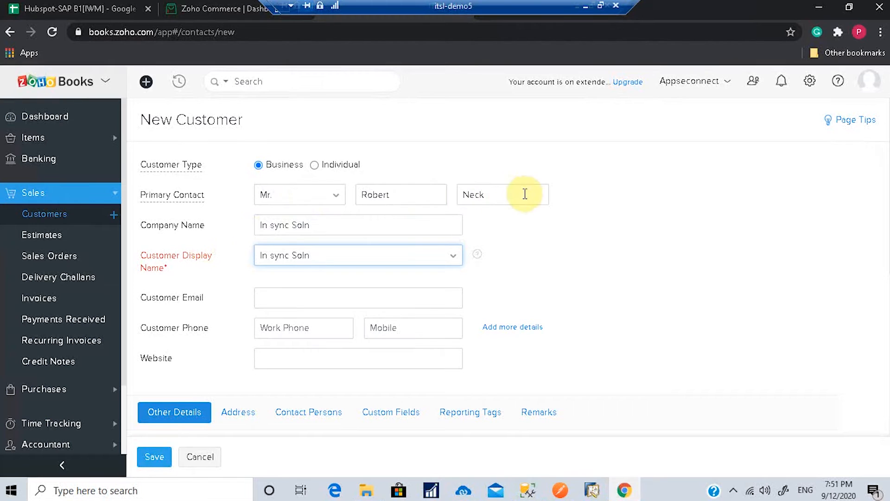
# Step: Fill in the customer's email address and work phone number
pyautogui.click(286, 298)
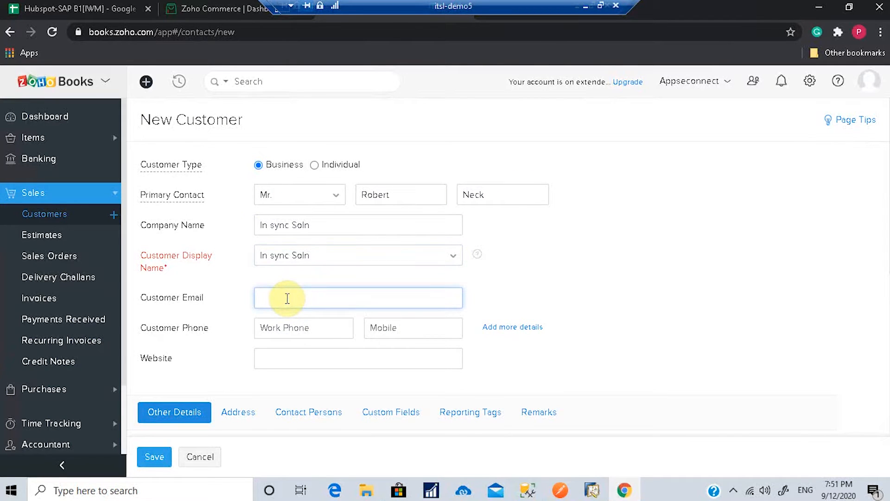
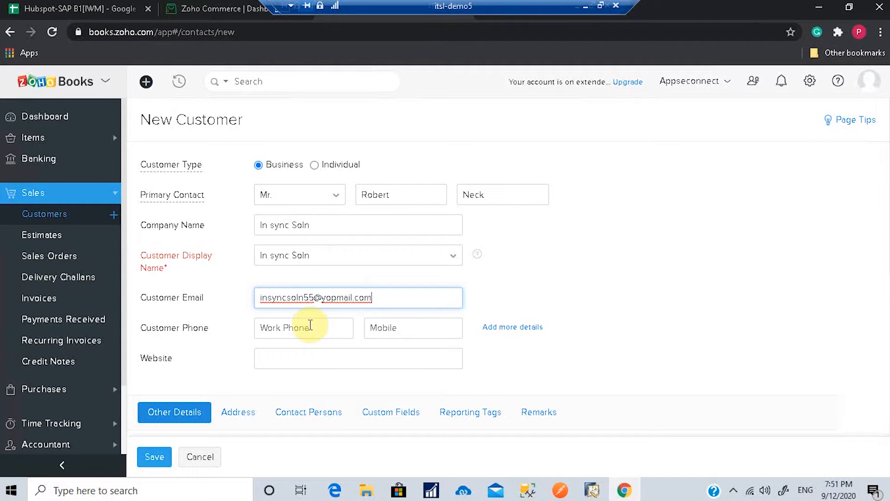
pyautogui.click(310, 326)
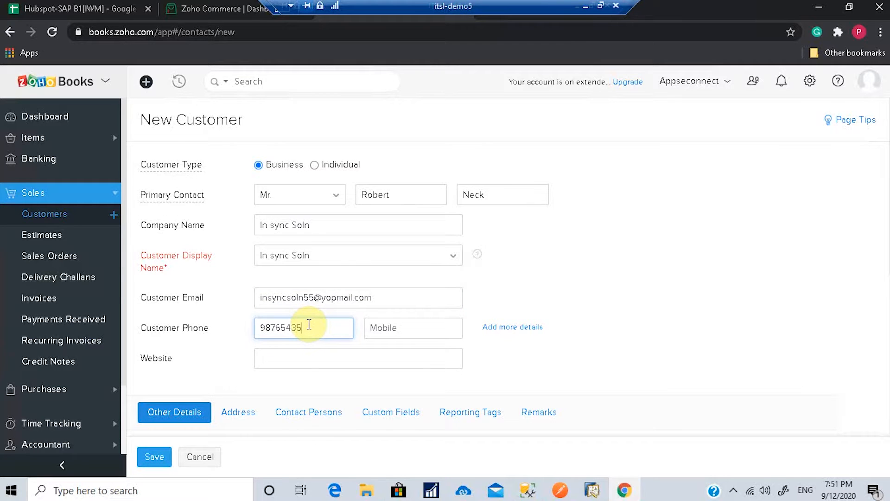
pyautogui.scroll(-4, 299, 390)
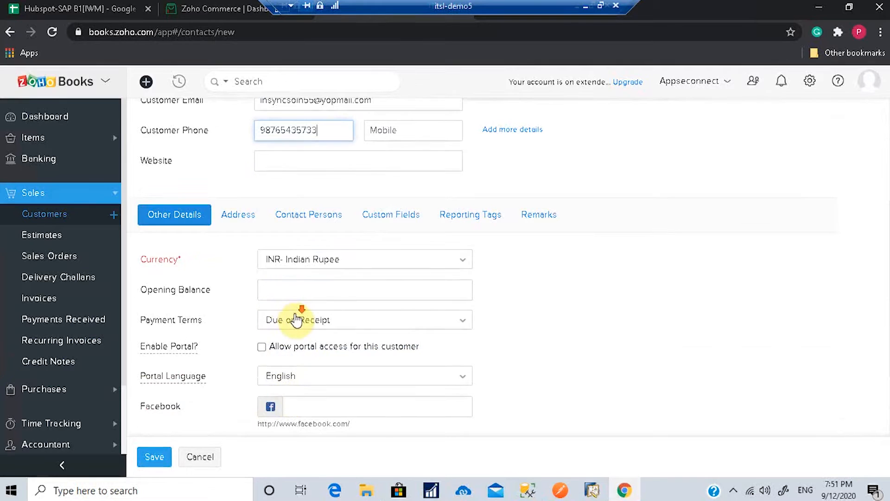
pyautogui.scroll(-2, 294, 318)
pyautogui.scroll(1, 298, 318)
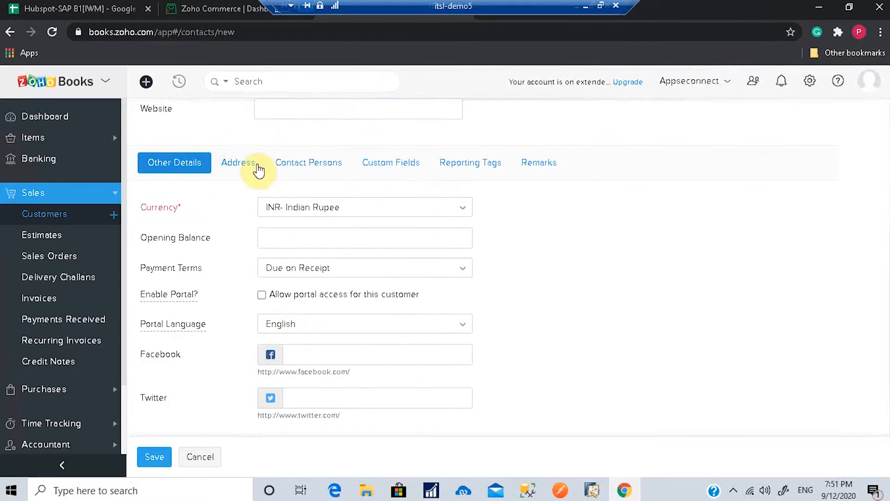
# Step: Set billing attention to Insync and billing country to U.S.A
pyautogui.click(242, 166)
pyautogui.click(288, 244)
pyautogui.write('Insync')
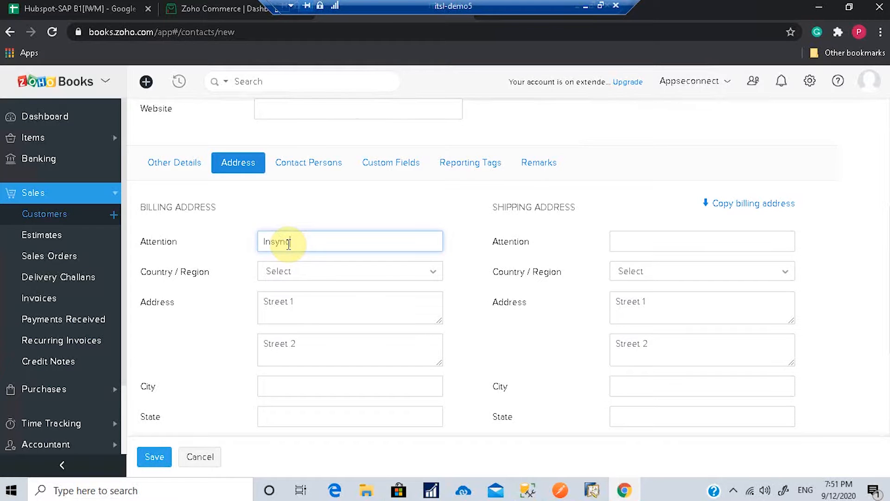
pyautogui.click(290, 276)
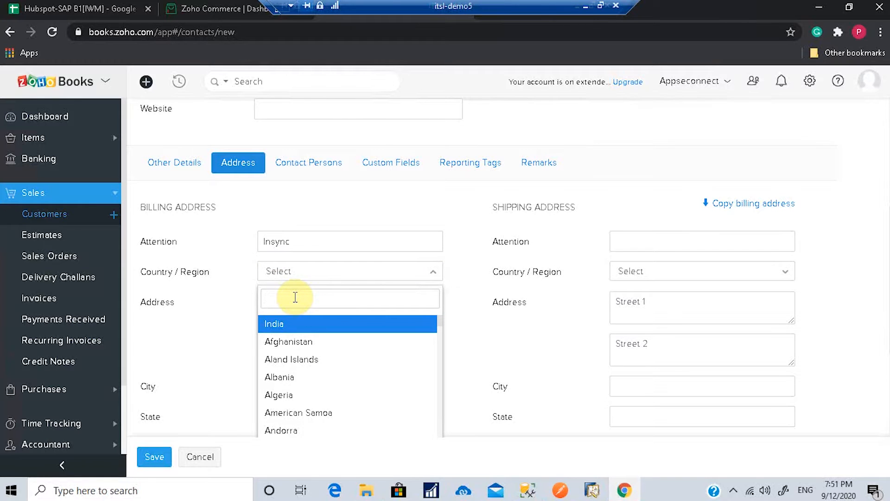
pyautogui.write('us')
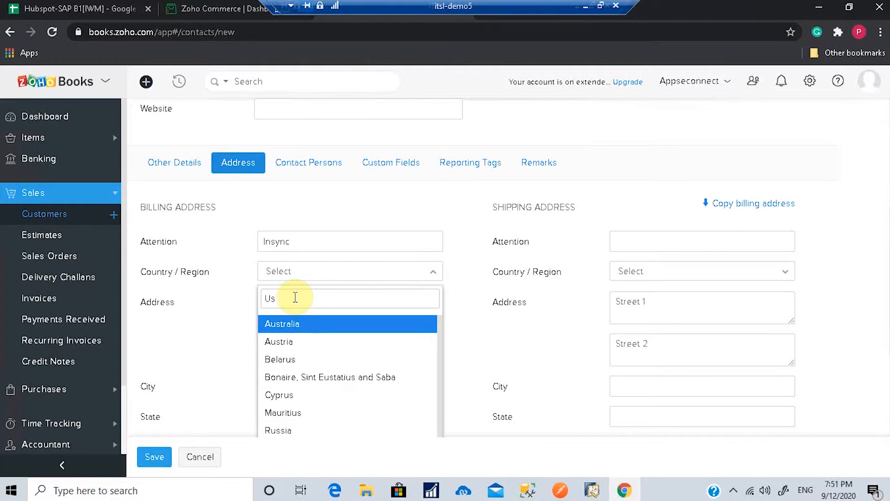
pyautogui.scroll(-5, 313, 377)
pyautogui.click(296, 245)
pyautogui.scroll(-3, 297, 271)
# Step: Fill in the billing street, city Orlando, state Florida, zip code and phone
pyautogui.click(288, 167)
pyautogui.write('123 street')
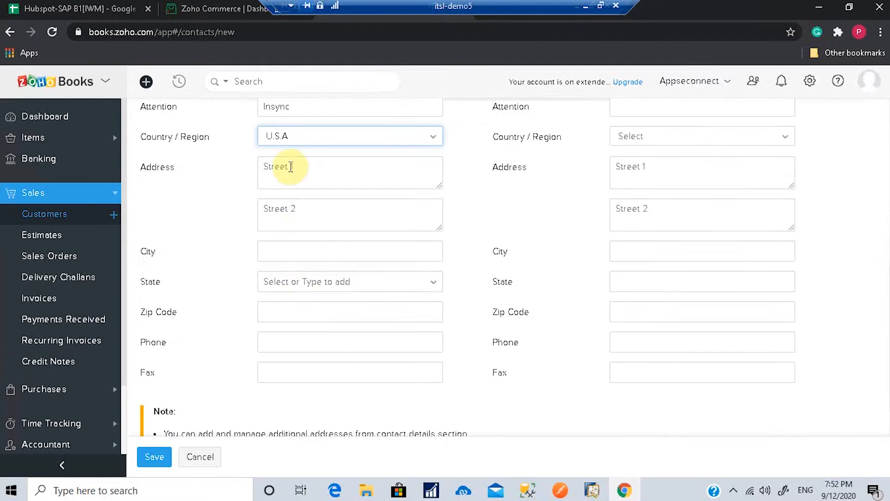
pyautogui.write(' forida')
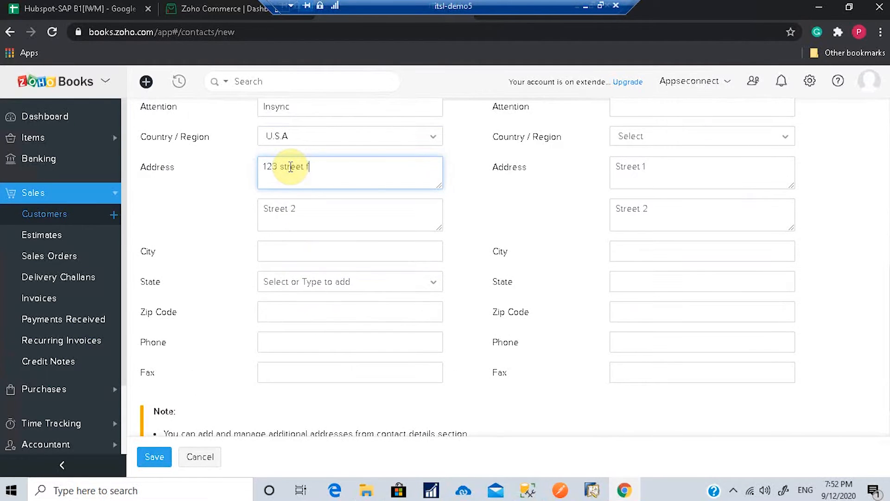
pyautogui.click(287, 253)
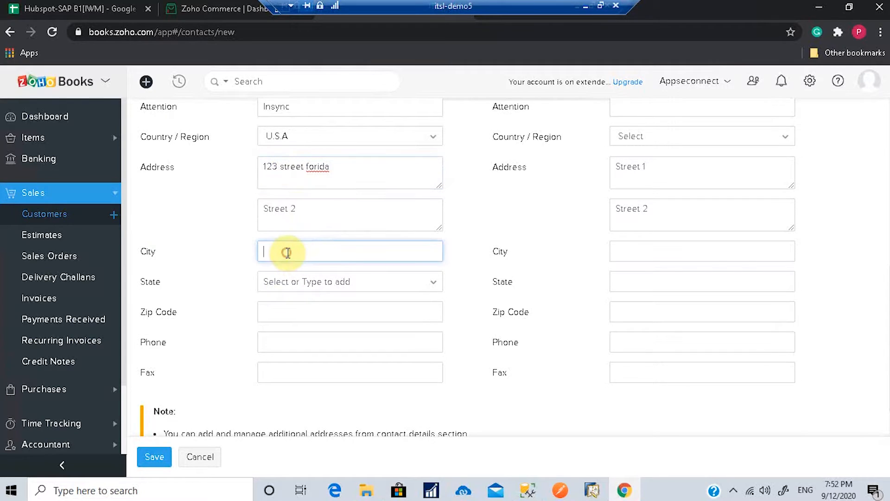
pyautogui.write('Orlando')
pyautogui.click(303, 281)
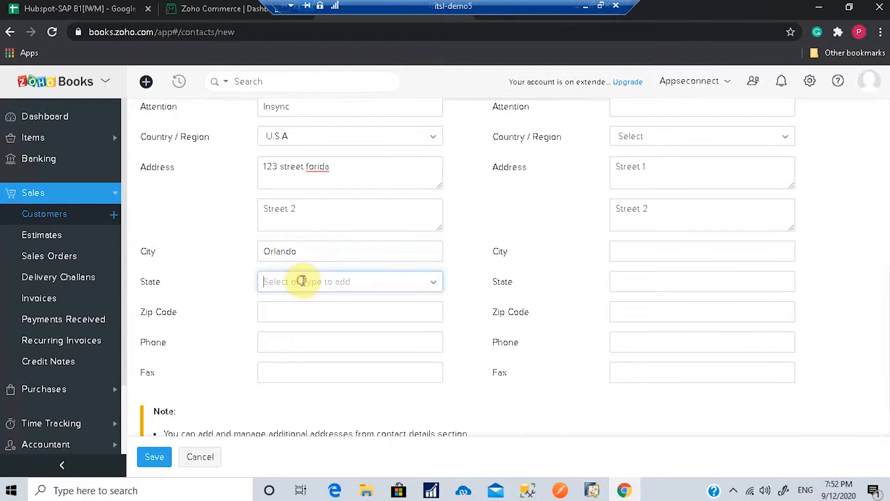
pyautogui.write('flo')
pyautogui.click(321, 302)
pyautogui.click(306, 312)
pyautogui.write('32008')
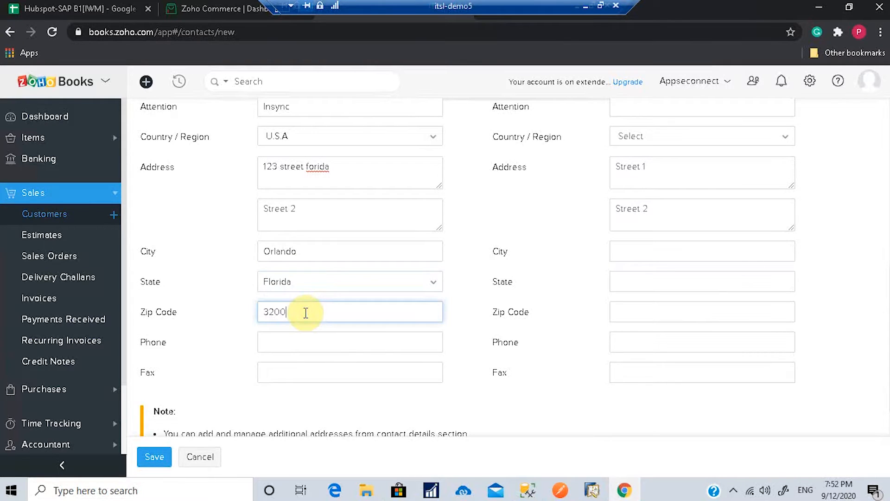
pyautogui.click(292, 333)
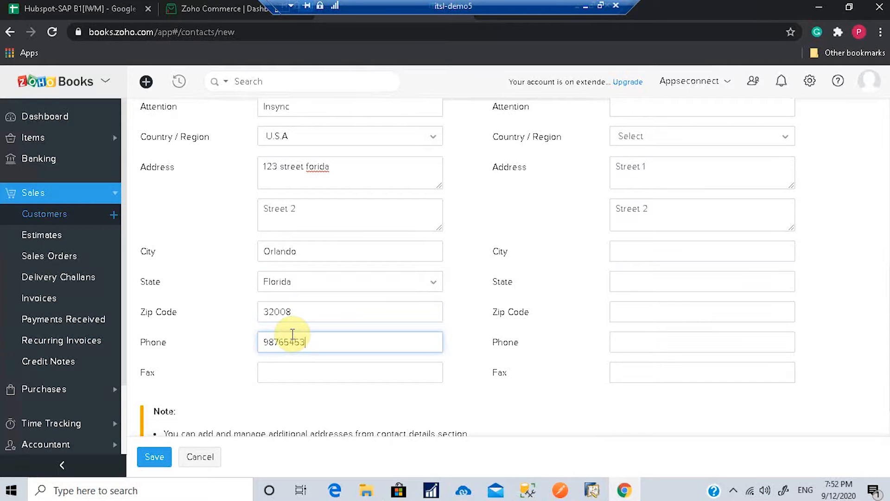
# Step: Copy the billing address to shipping and save customer In sync Soln
pyautogui.scroll(3, 625, 346)
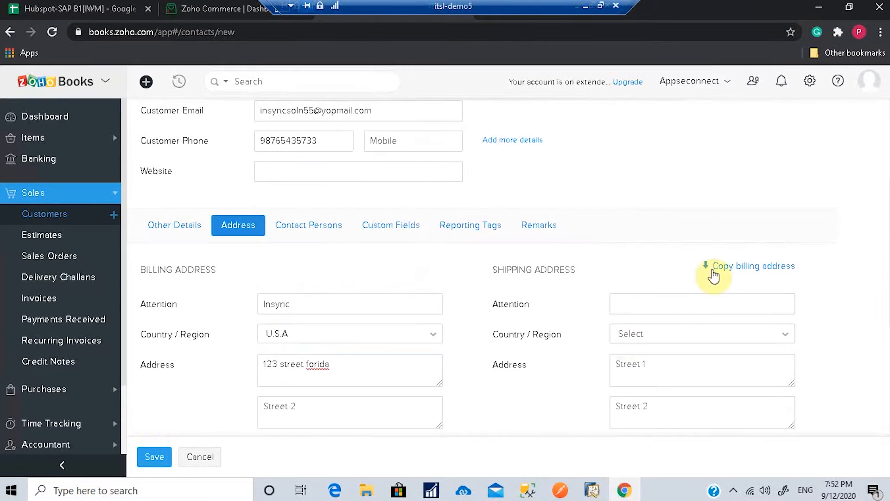
pyautogui.click(727, 267)
pyautogui.scroll(-3, 622, 232)
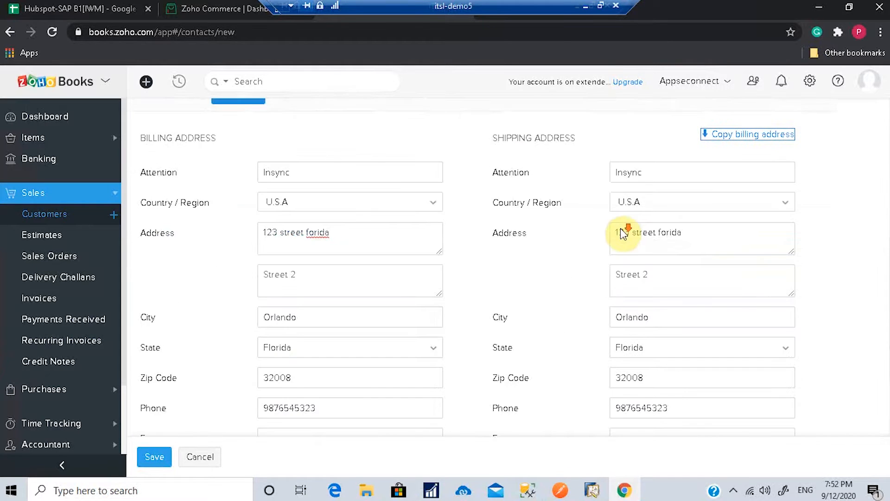
pyautogui.scroll(-3, 543, 334)
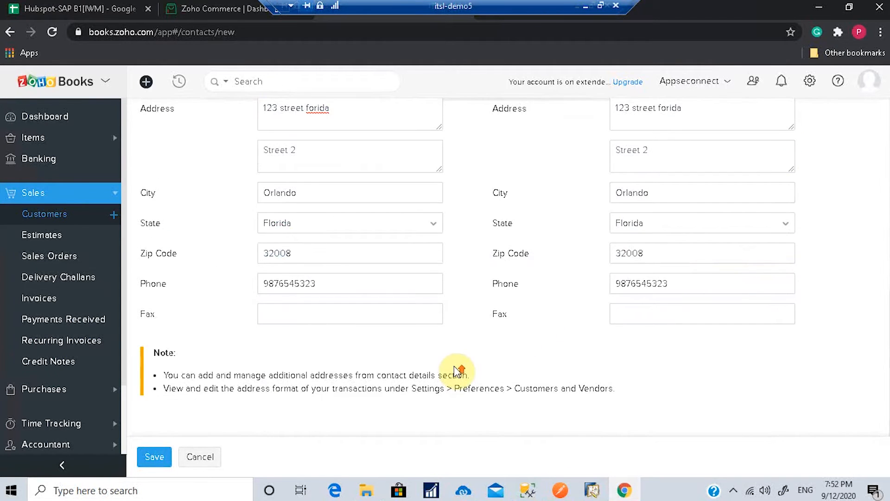
pyautogui.scroll(4, 457, 371)
pyautogui.click(153, 457)
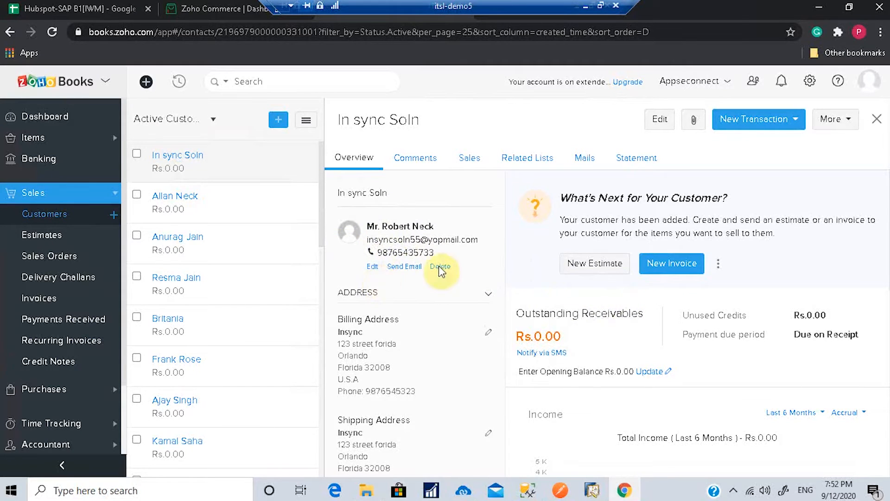
pyautogui.scroll(-4, 463, 269)
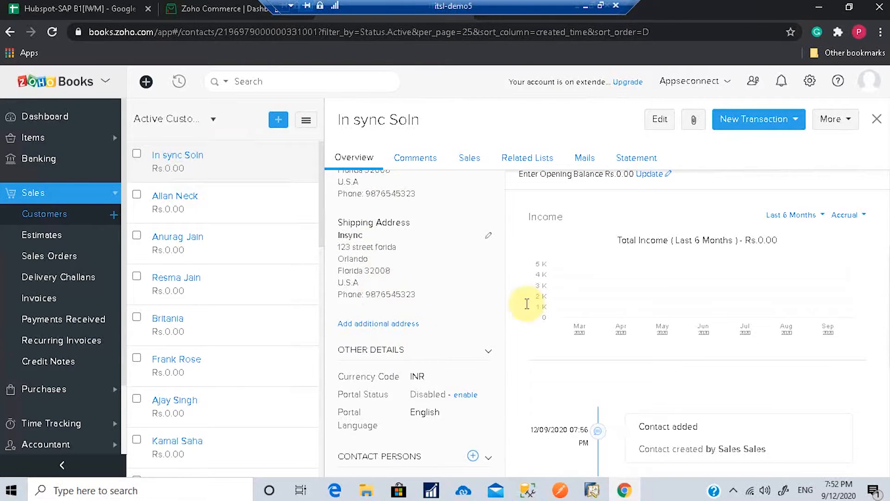
pyautogui.scroll(-6, 467, 339)
pyautogui.scroll(6, 464, 340)
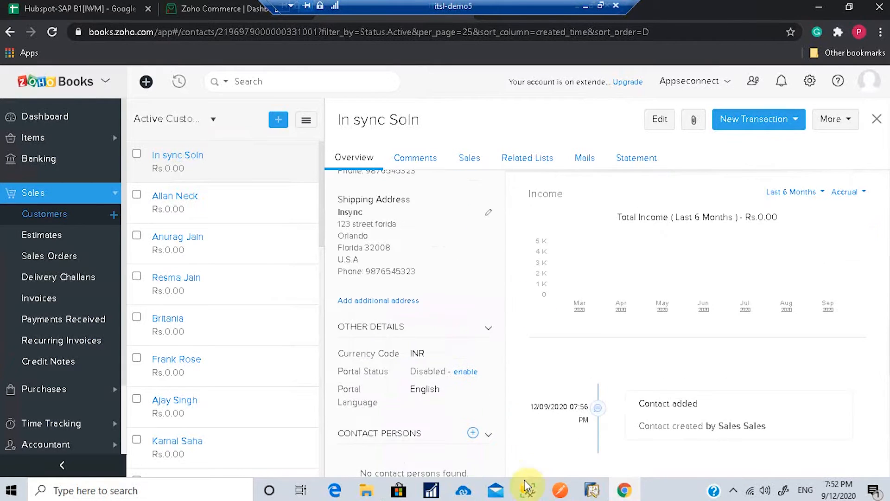
# Step: In the Zoho-to-SAP flow, check Business Partner Add's MINUTELY schedule and close it unchanged
pyautogui.click(463, 490)
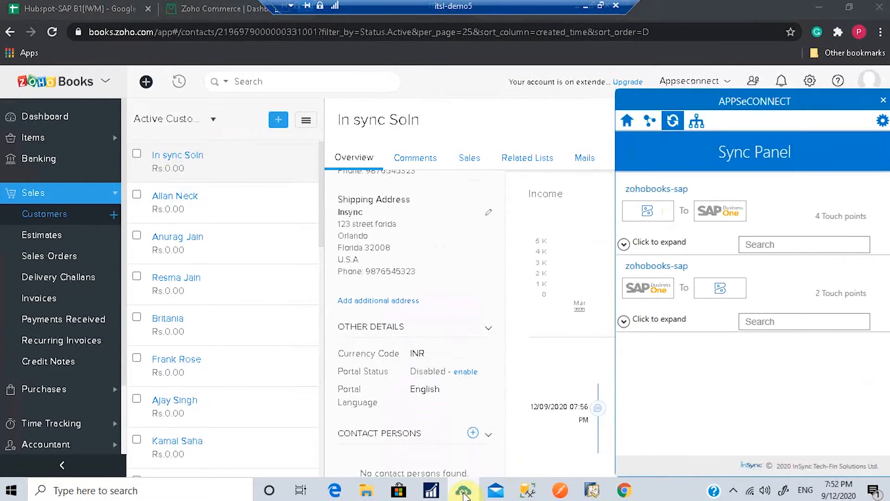
pyautogui.click(624, 245)
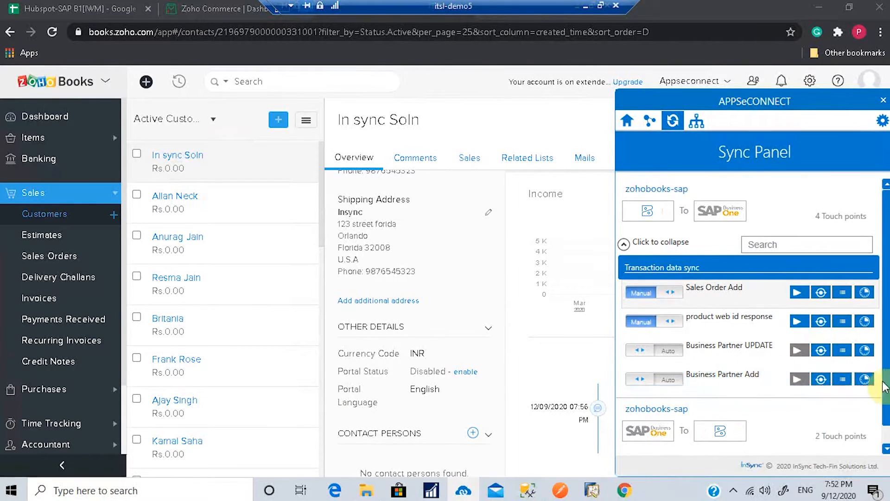
pyautogui.click(864, 379)
pyautogui.click(873, 273)
pyautogui.click(766, 289)
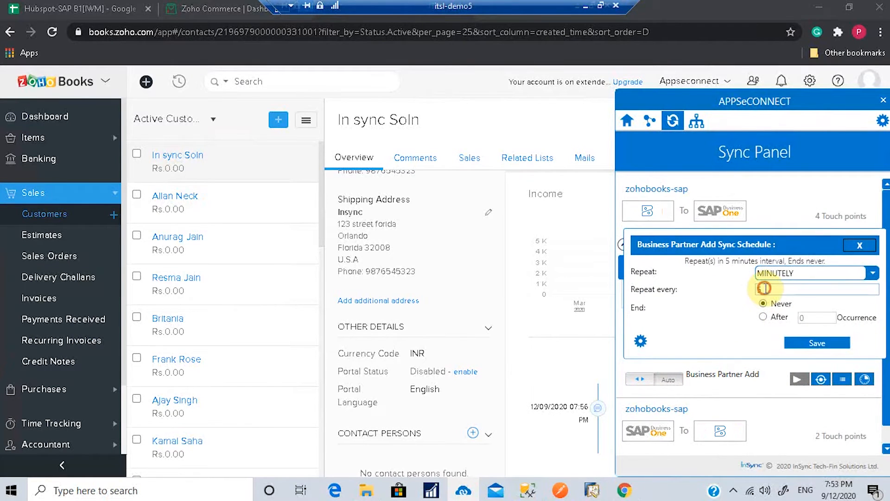
pyautogui.click(866, 246)
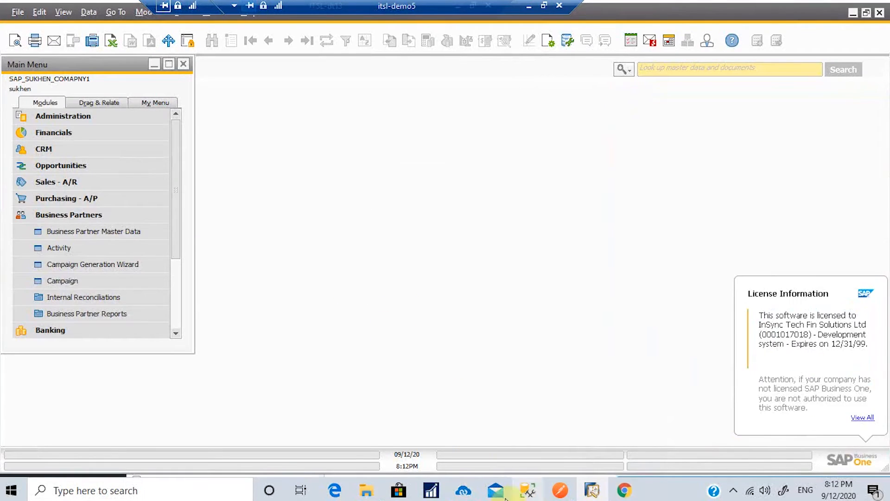
pyautogui.click(528, 489)
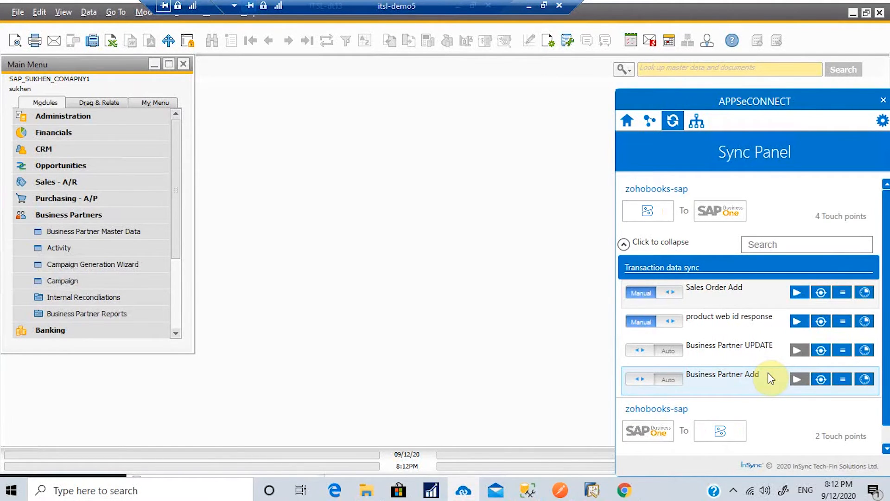
# Step: Review Business Partner Add's Success transactions for book331001, then open its transaction logs
pyautogui.click(820, 378)
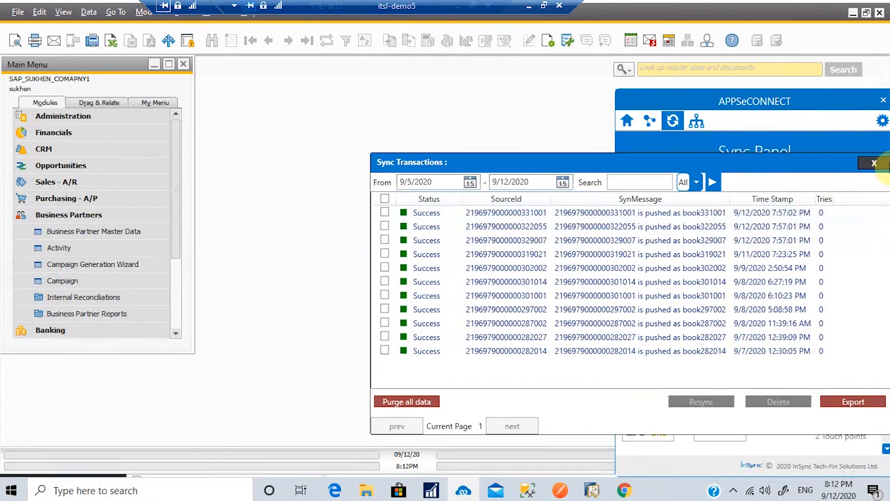
pyautogui.click(875, 163)
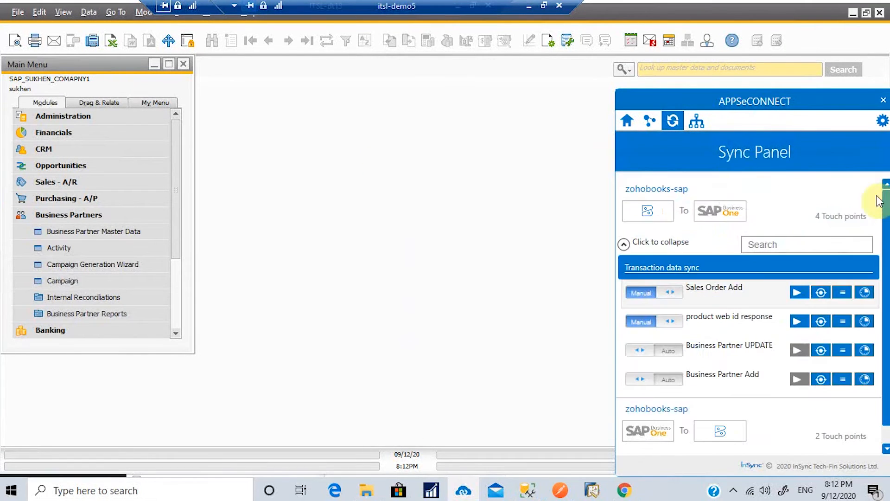
pyautogui.click(845, 375)
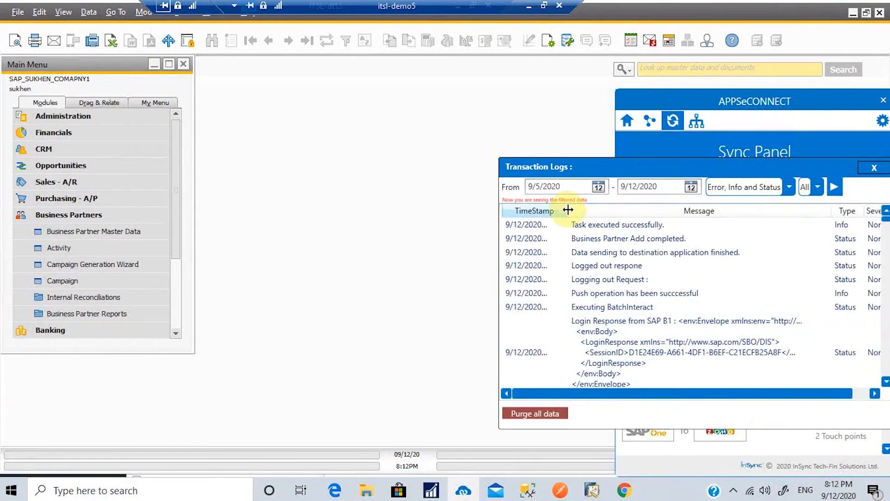
# Step: Widen the TimeStamp column to read the full log times, then close the Transaction Logs
pyautogui.moveTo(568, 210); pyautogui.dragTo(676, 209)
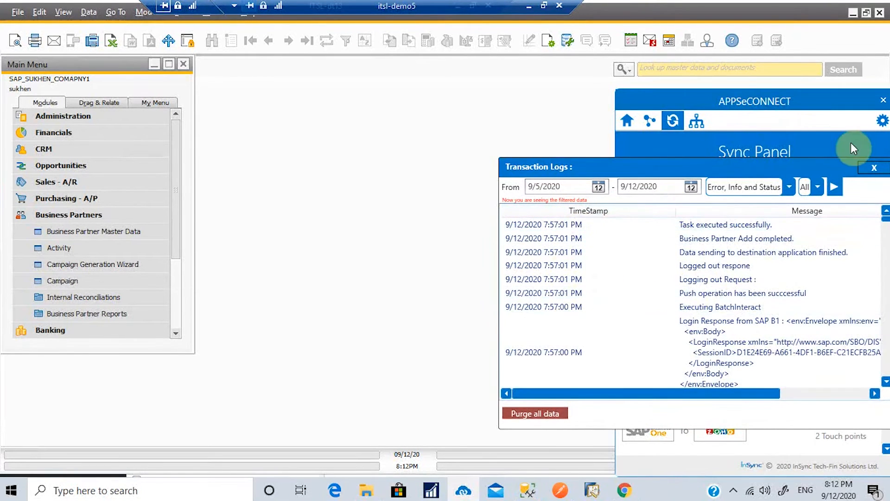
pyautogui.click(873, 169)
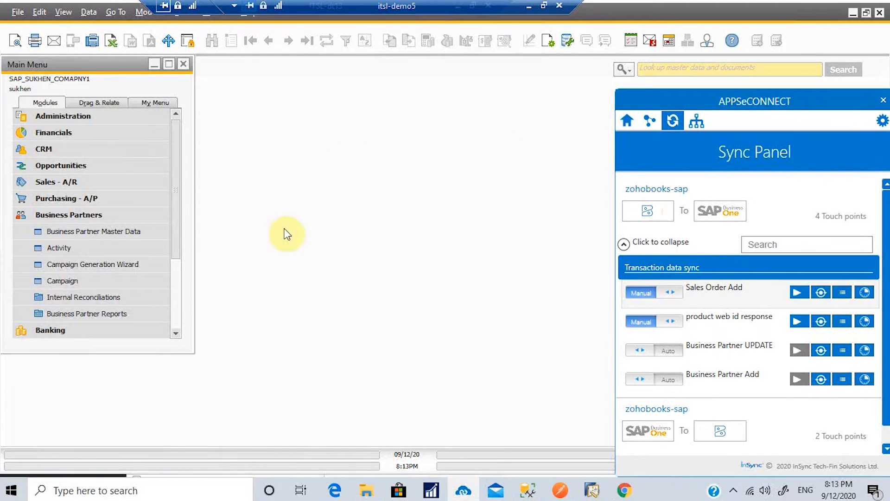
# Step: Search Business Partner Master Data for the customer In sync Soln
pyautogui.click(30, 246)
pyautogui.click(39, 236)
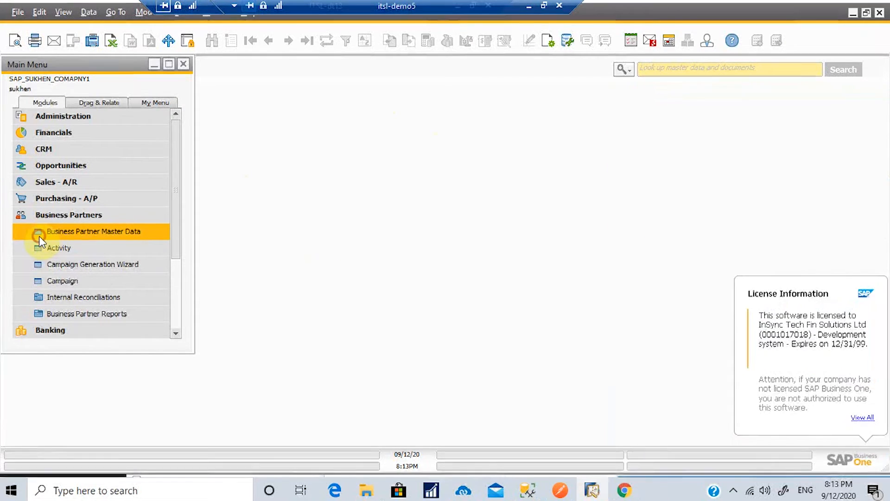
pyautogui.click(295, 92)
pyautogui.write('In sync Soln')
pyautogui.press('Return')
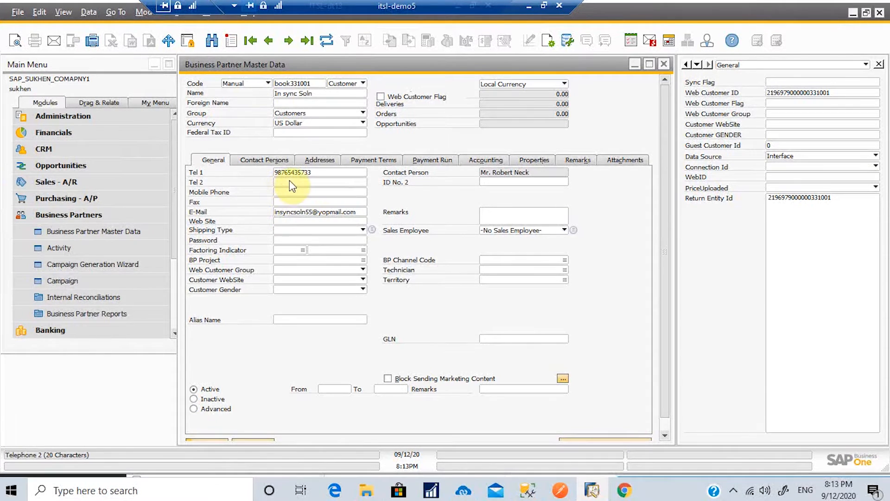
# Step: Check its Insync address and contact person, then close the record
pyautogui.click(313, 160)
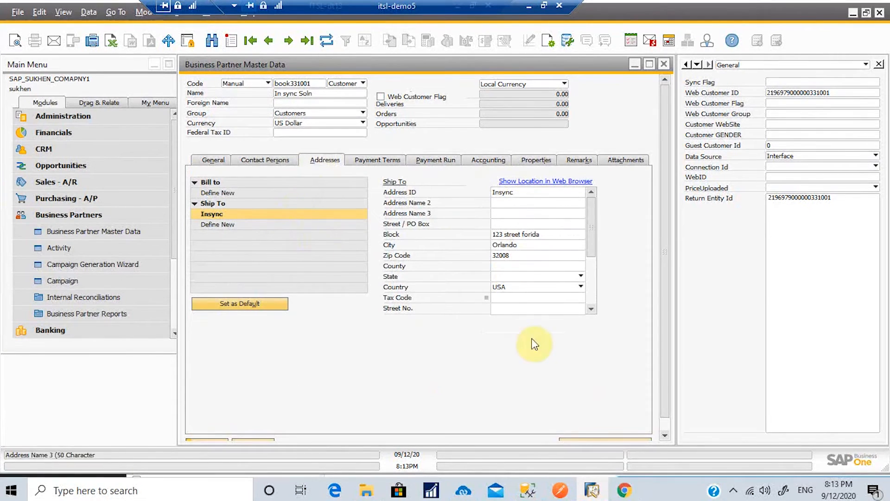
pyautogui.click(272, 160)
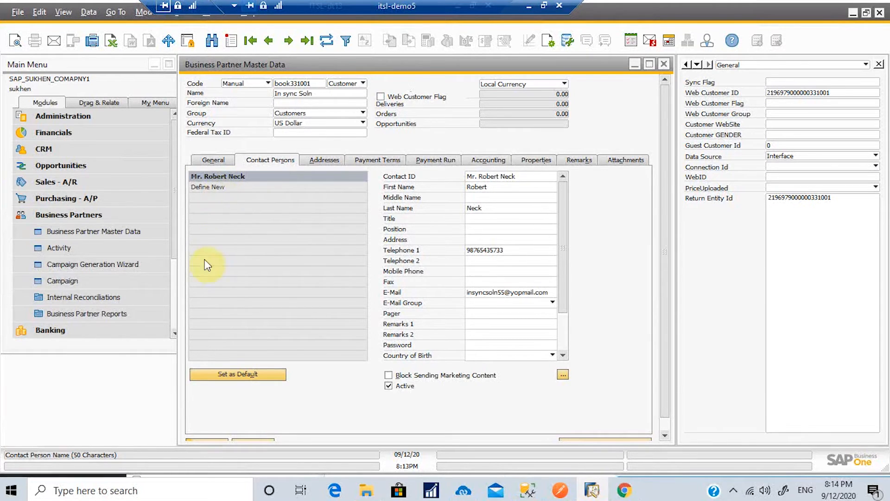
pyautogui.click(664, 64)
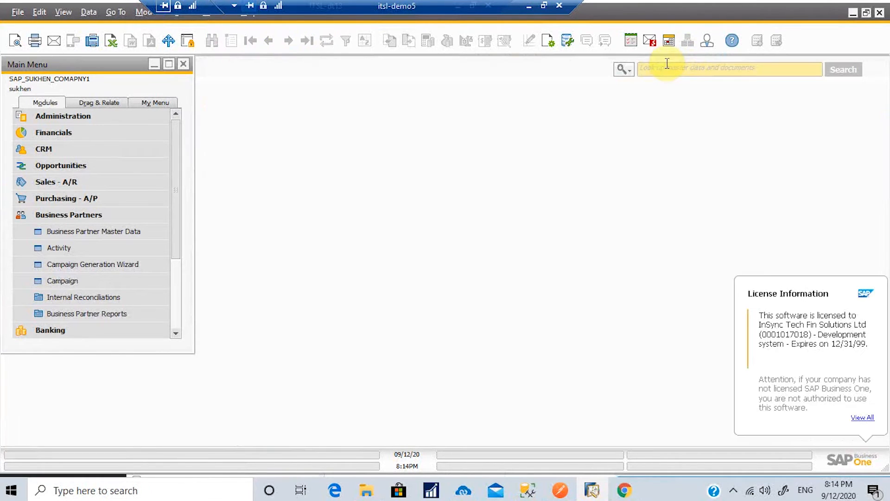
# Step: Start a new Item Master Data record numbered mib 2, described Mi band 2
pyautogui.click(96, 215)
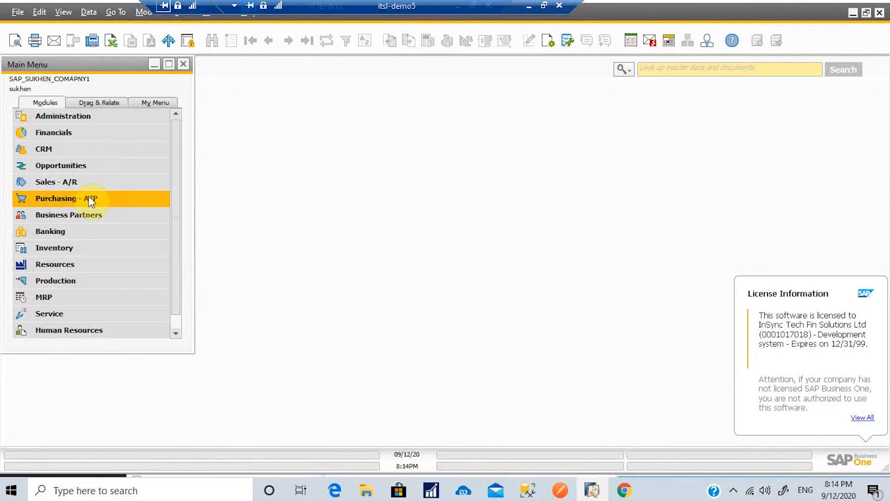
pyautogui.click(83, 247)
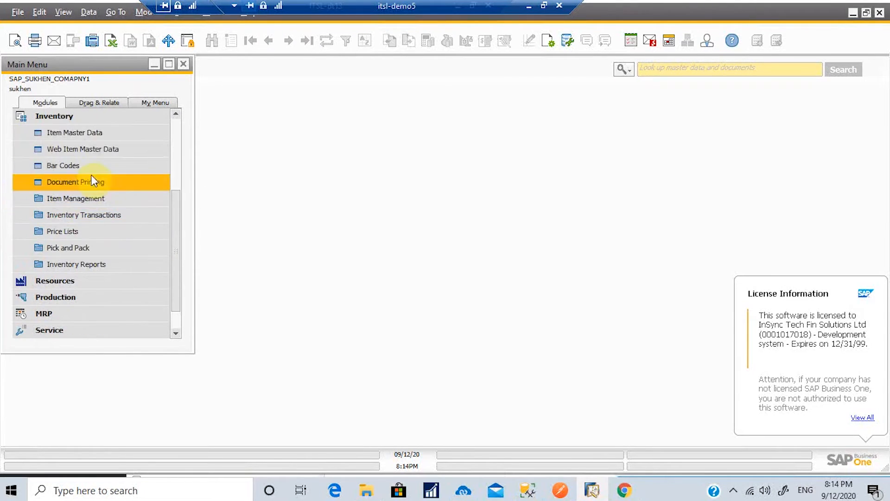
pyautogui.click(97, 132)
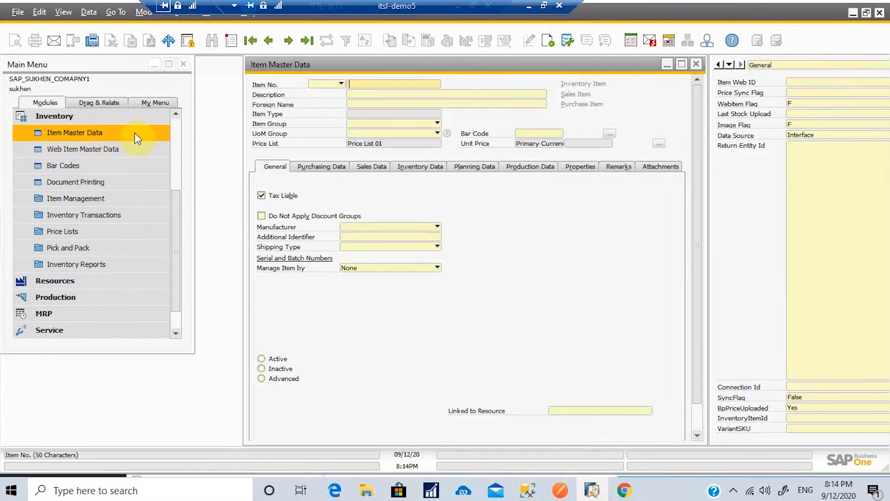
pyautogui.click(231, 41)
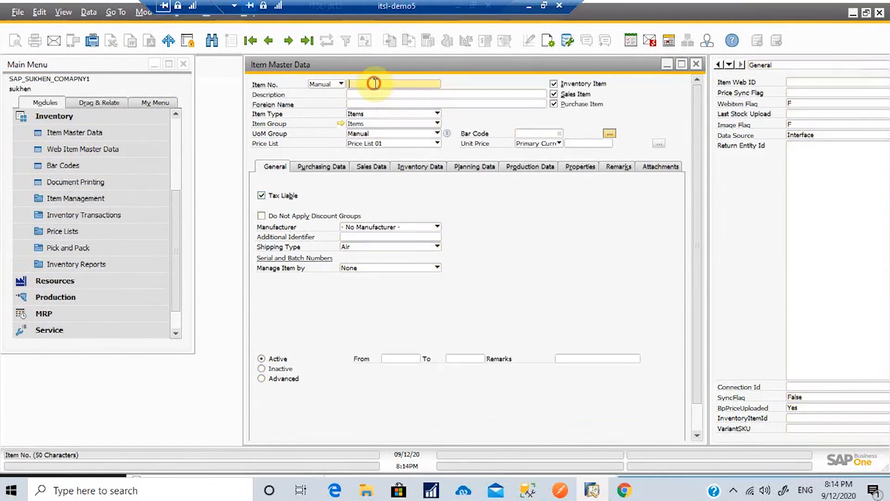
pyautogui.write('miban 2')
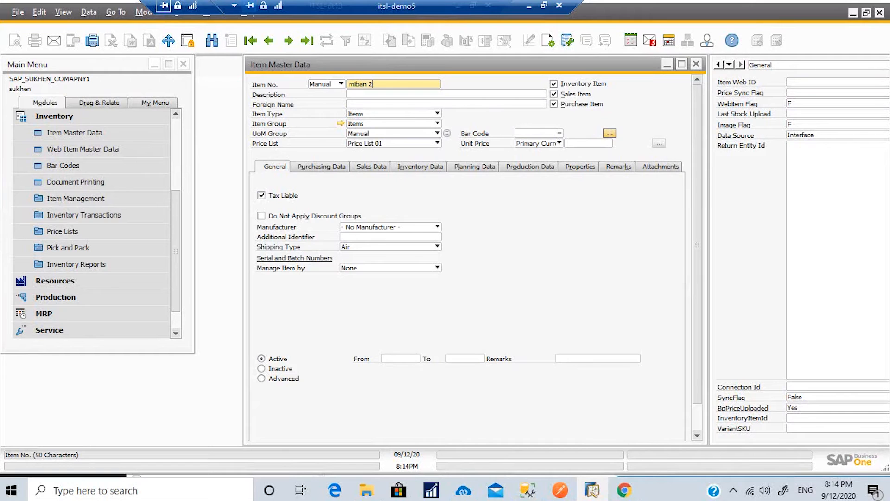
pyautogui.click(368, 84)
pyautogui.press('BackSpace')
pyautogui.press('BackSpace')
pyautogui.click(368, 93)
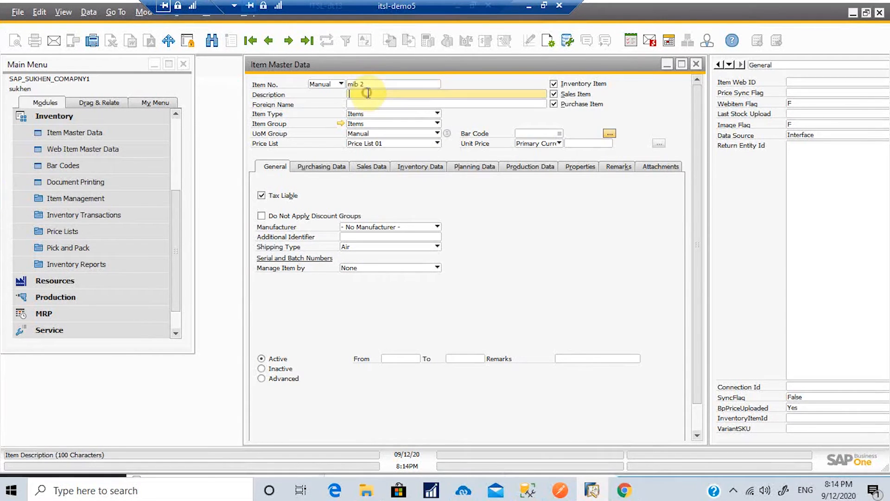
pyautogui.write('Mi band 3')
# Step: Set unit price 123 and sales length, width and height to 1
pyautogui.click(599, 144)
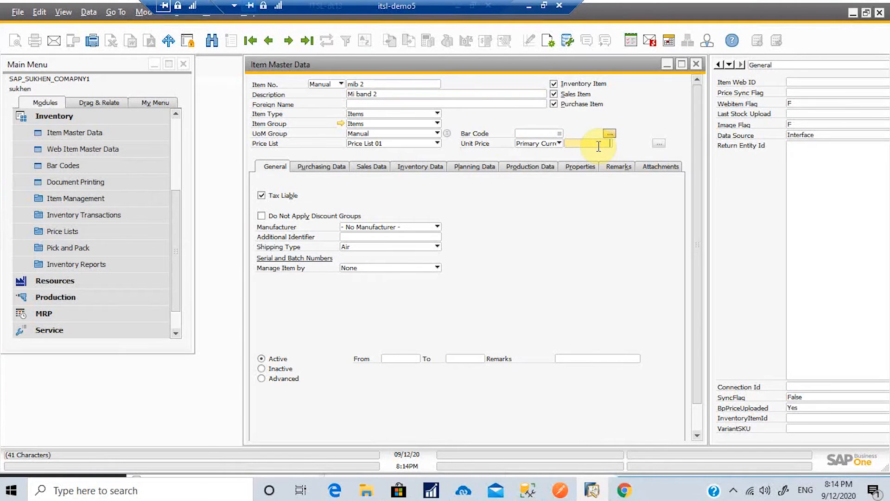
pyautogui.write('123')
pyautogui.click(363, 176)
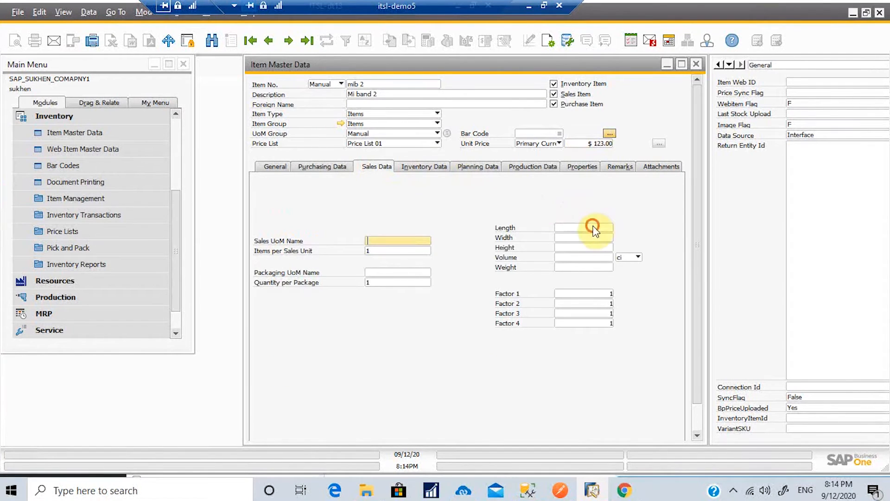
pyautogui.click(592, 226)
pyautogui.write('1')
pyautogui.click(592, 235)
pyautogui.write('1')
pyautogui.click(591, 244)
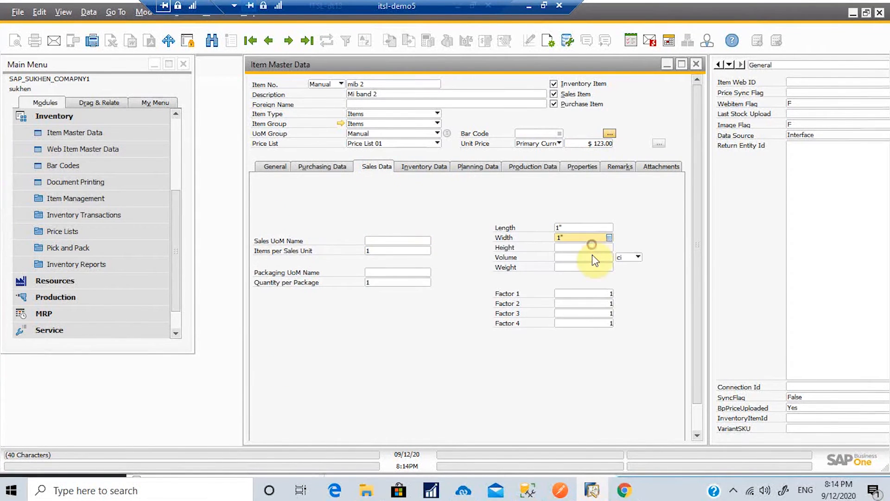
pyautogui.write('1')
pyautogui.click(587, 257)
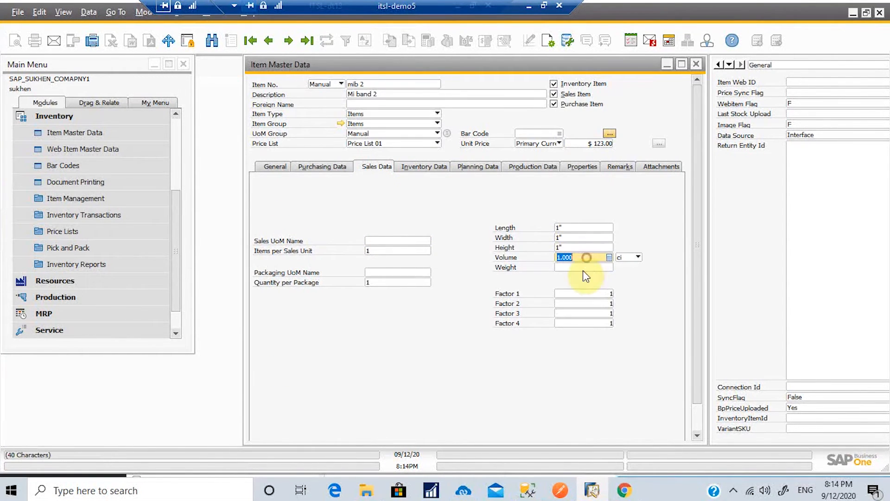
# Step: Add the remark 'mi band' and save the new item
pyautogui.click(621, 167)
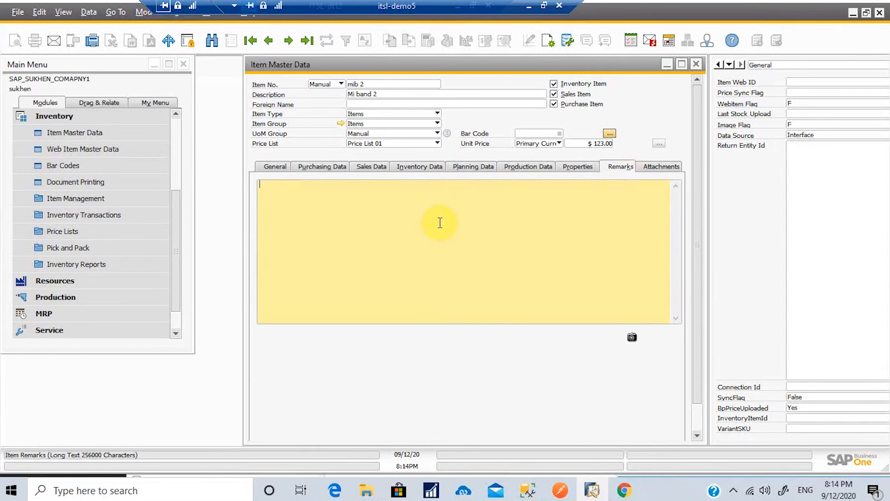
pyautogui.write('mi band')
pyautogui.click(696, 251)
pyautogui.moveTo(699, 268); pyautogui.dragTo(685, 324)
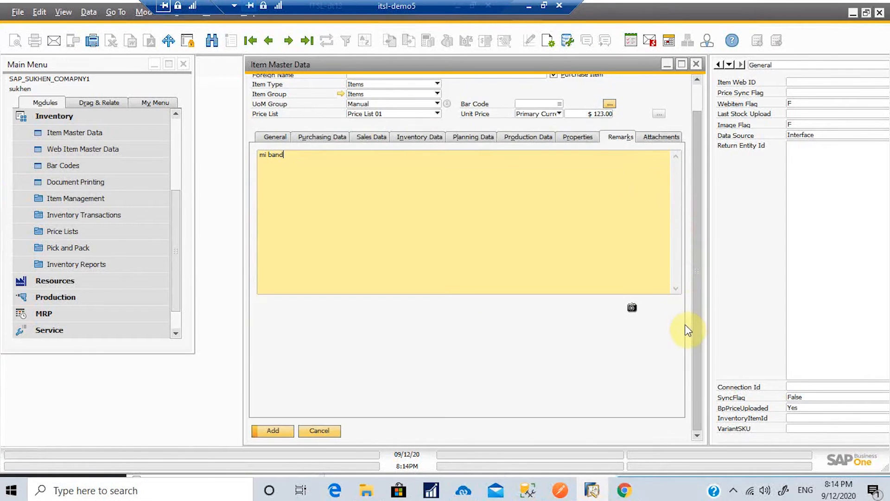
pyautogui.click(271, 430)
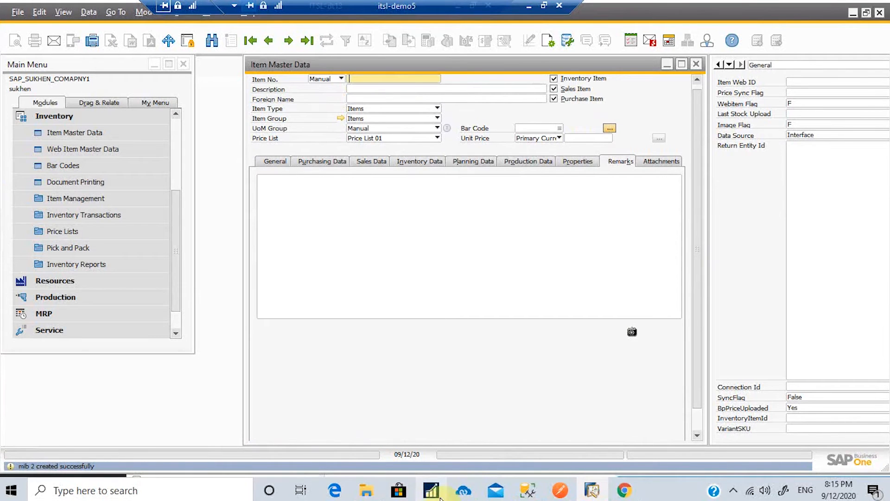
# Step: Keep SAP-to-Zoho Product Add on Manual, run it now, then return to Zoho Books
pyautogui.click(463, 489)
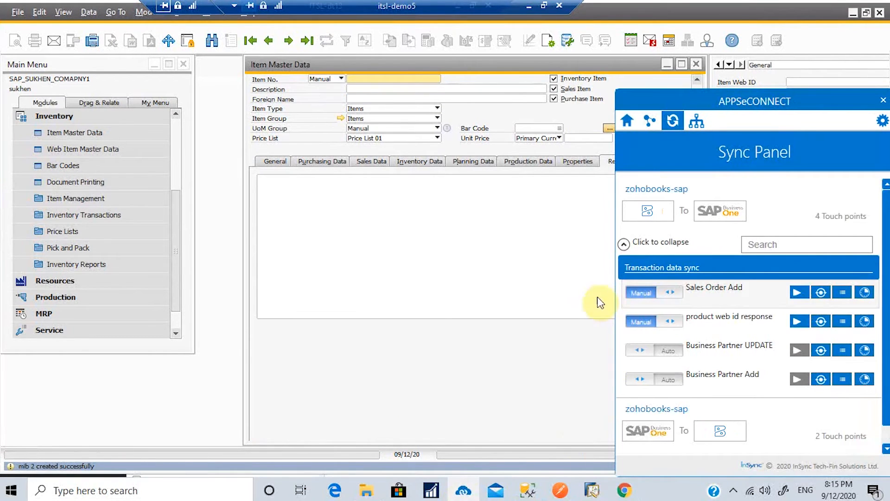
pyautogui.click(624, 243)
pyautogui.click(620, 319)
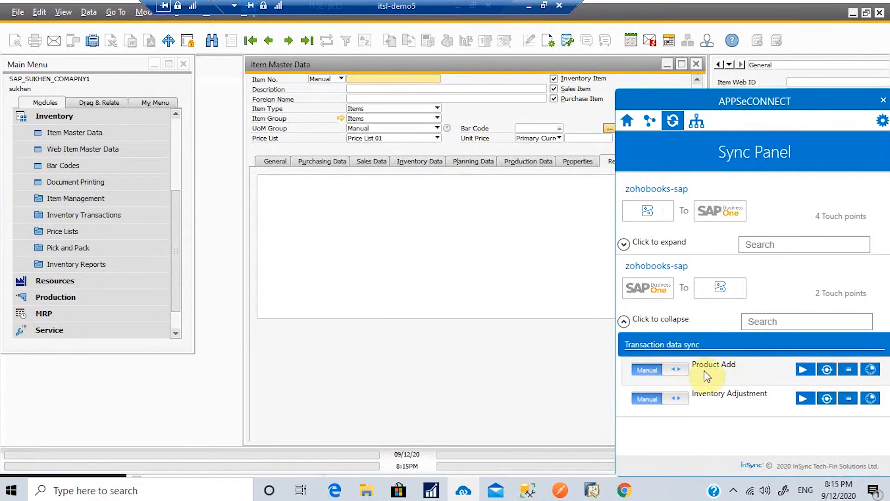
pyautogui.click(678, 372)
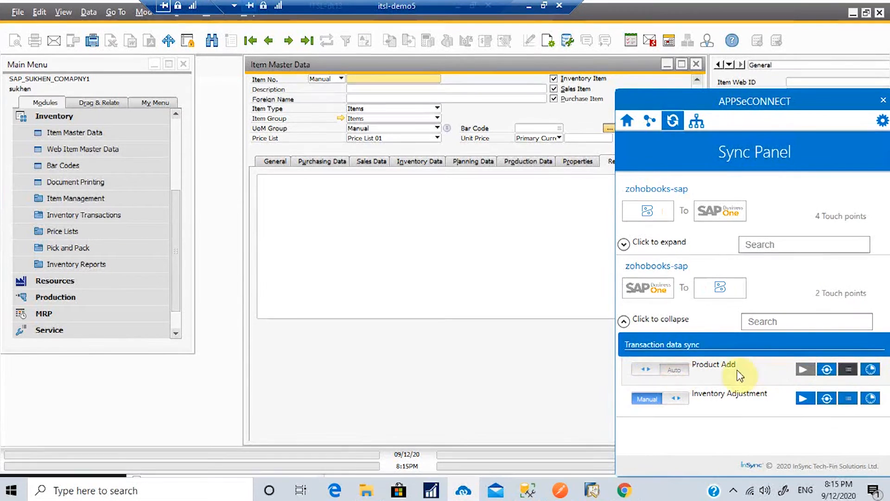
pyautogui.click(680, 370)
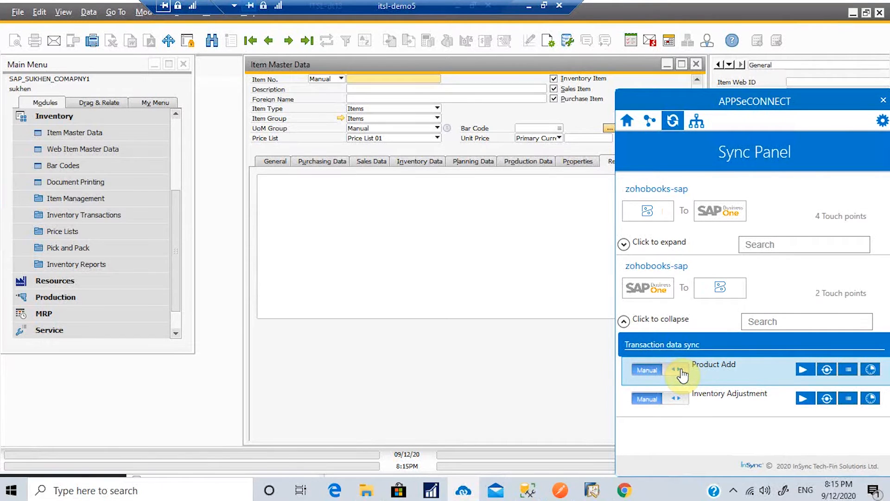
pyautogui.click(800, 371)
pyautogui.click(501, 379)
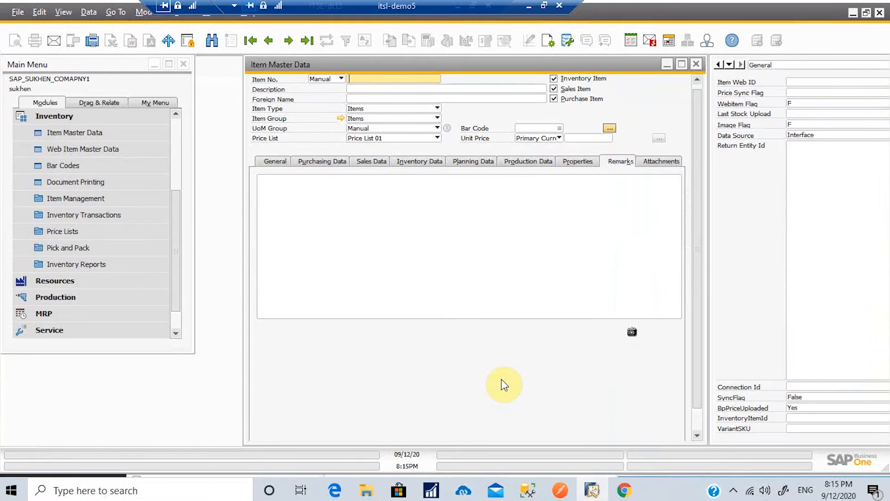
pyautogui.click(465, 492)
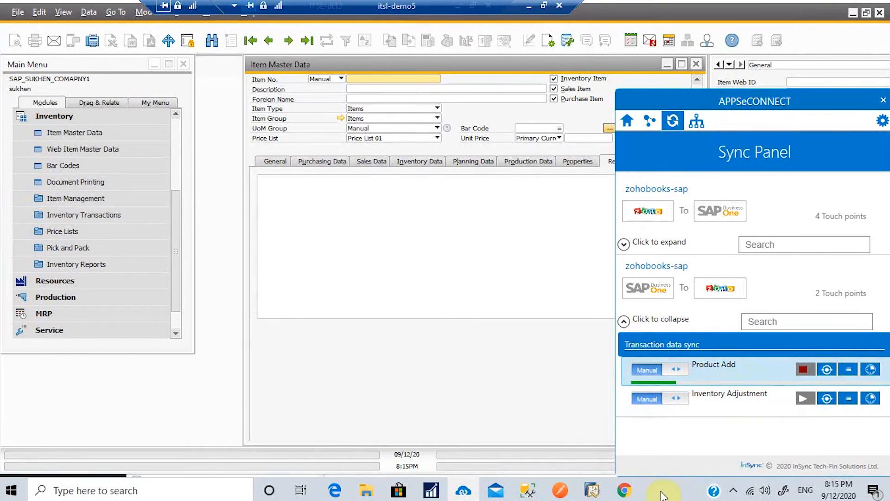
pyautogui.click(629, 491)
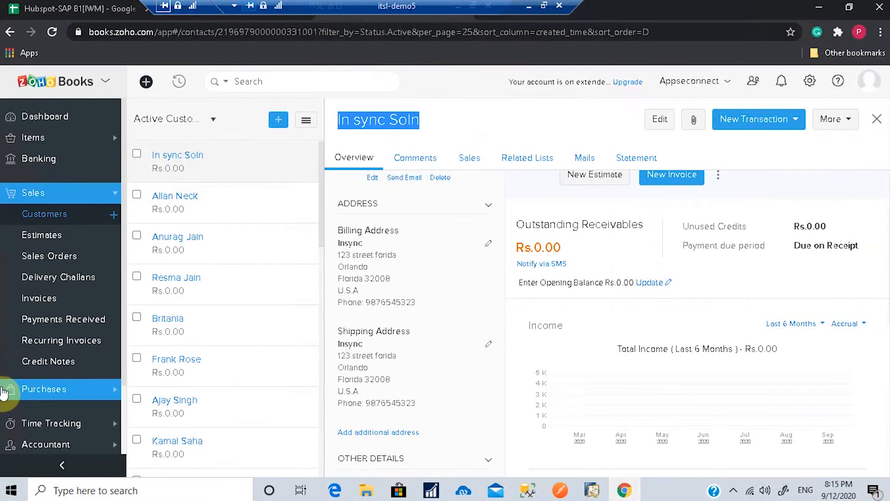
# Step: Open Mi band 2 from the Zoho Books items list to check SKU mib 2, Rs123.00, description mi band
pyautogui.scroll(-3, 51, 255)
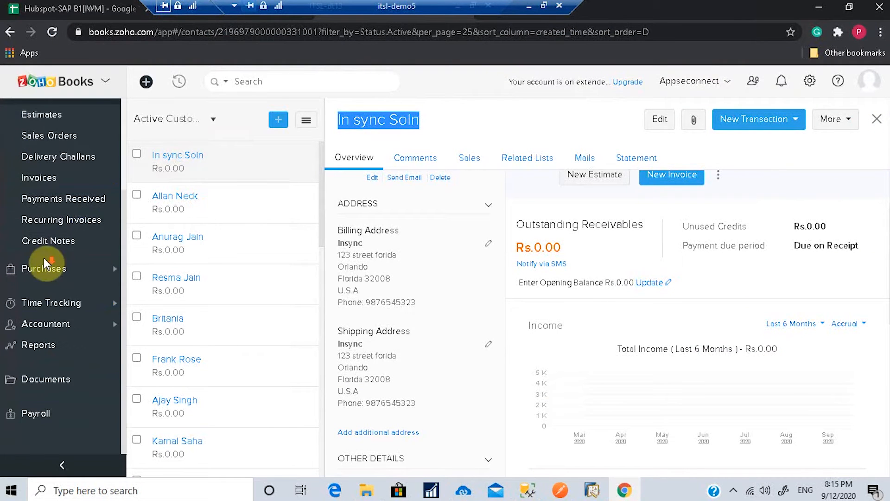
pyautogui.scroll(3, 59, 302)
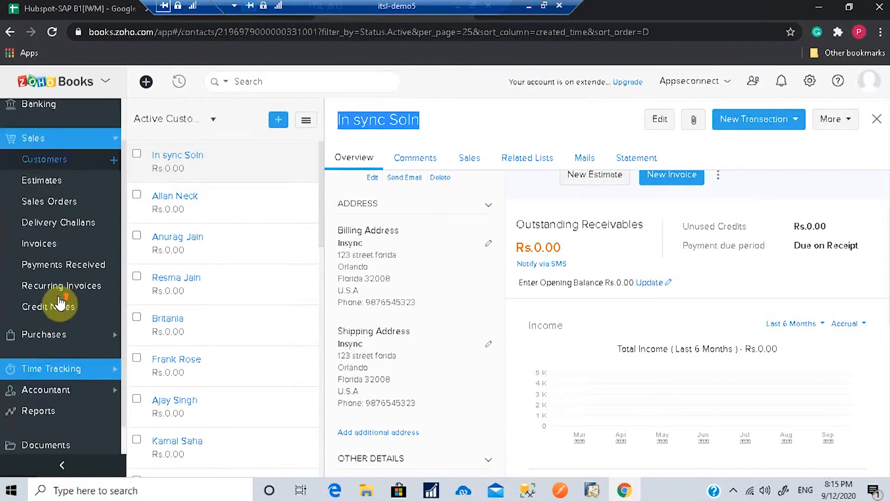
pyautogui.scroll(-3, 60, 302)
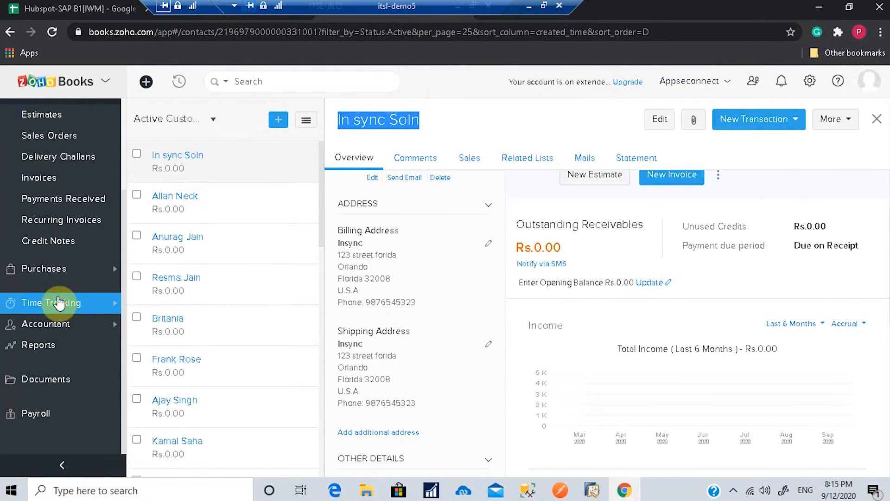
pyautogui.scroll(3, 60, 302)
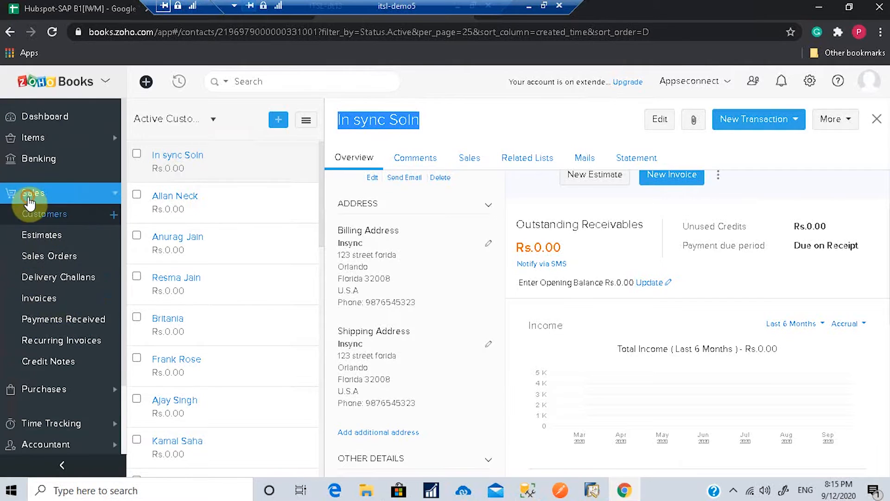
pyautogui.click(30, 136)
pyautogui.click(36, 160)
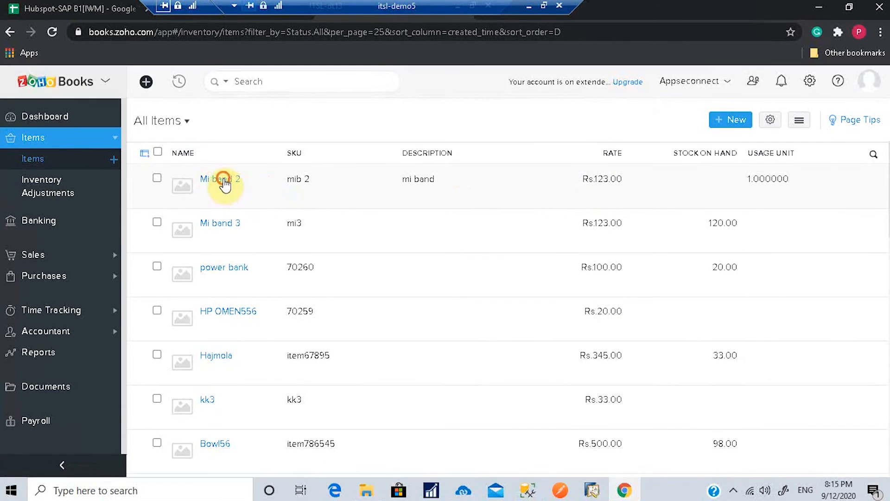
pyautogui.click(222, 180)
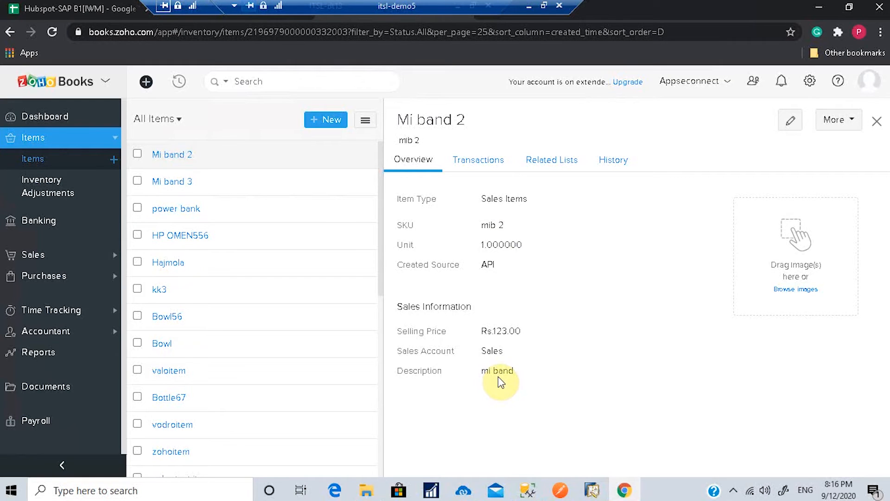
pyautogui.click(22, 143)
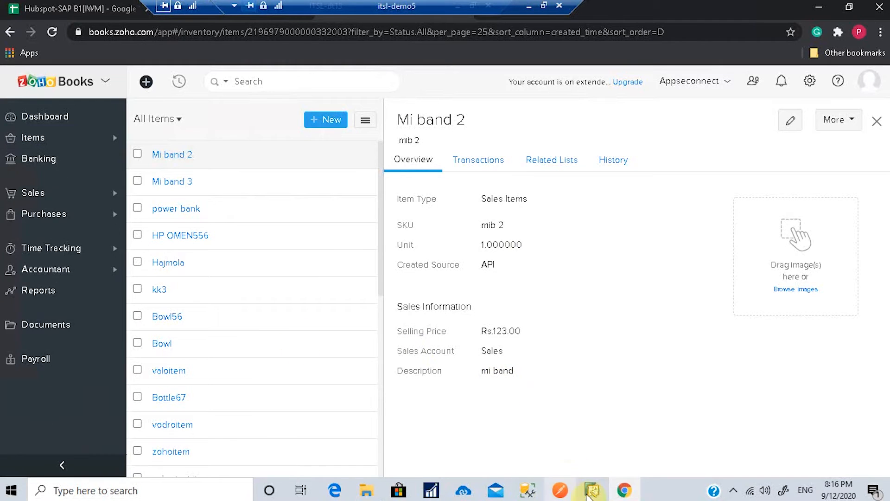
pyautogui.click(592, 490)
# Step: Look up item mib 2 in Item Master Data to see its written-back web ID and SyncFlag True
pyautogui.click(699, 65)
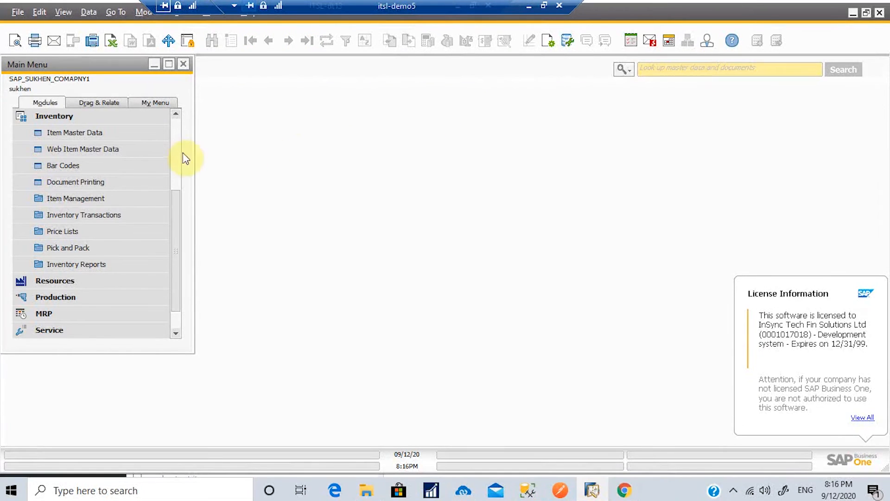
pyautogui.click(98, 136)
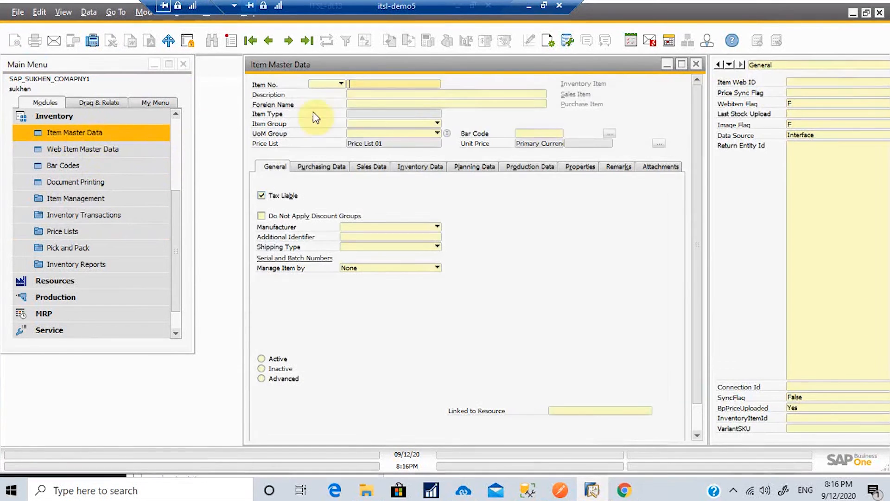
pyautogui.write('mi')
pyautogui.press('Return')
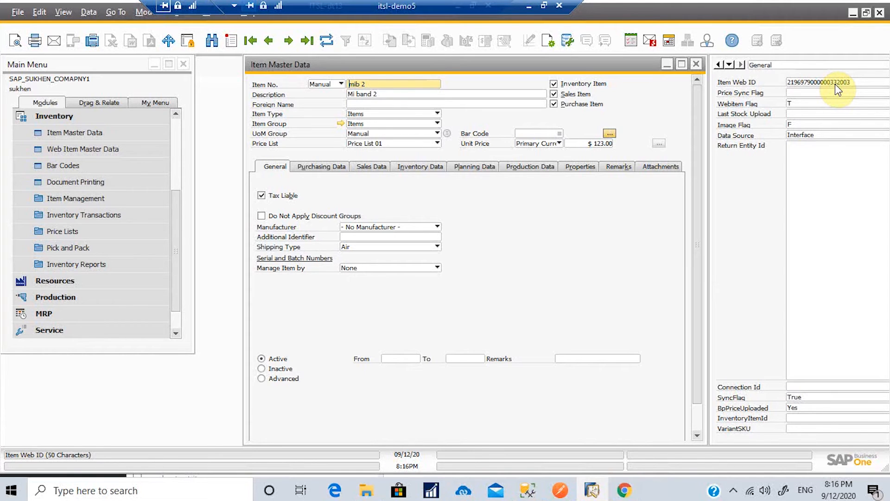
# Step: Start a new SAP goods receipt using Price List 01
pyautogui.click(695, 64)
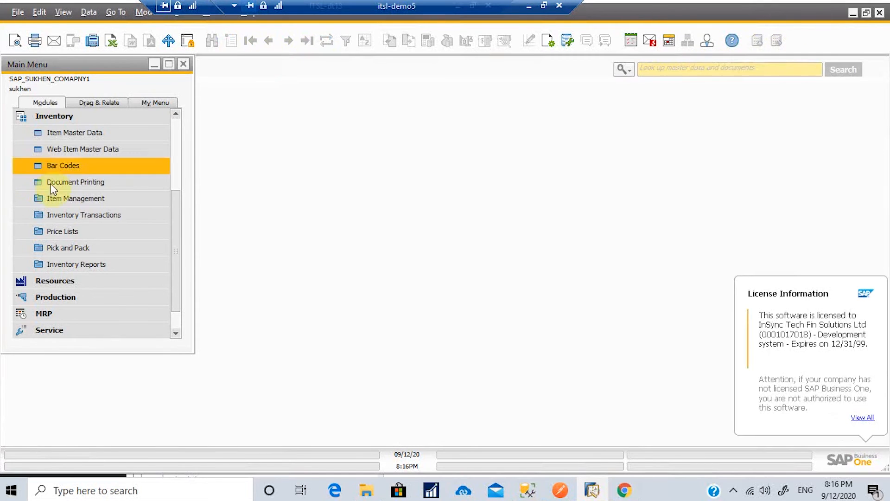
pyautogui.click(68, 214)
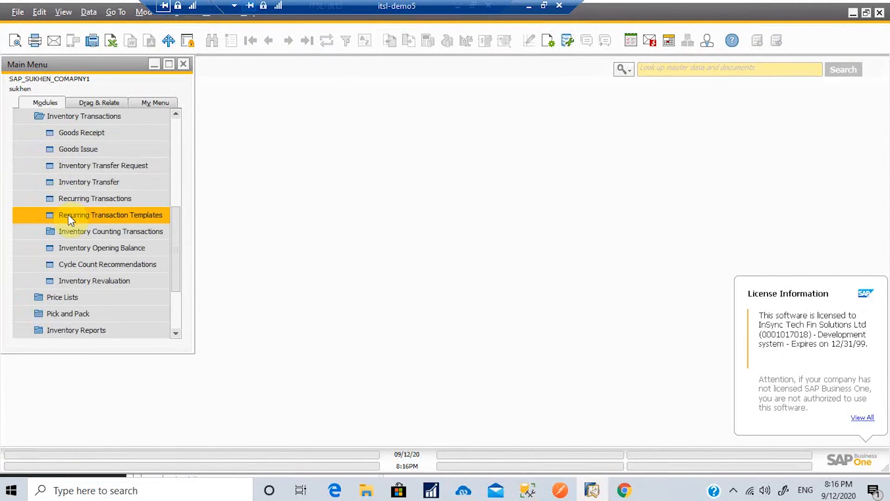
pyautogui.click(86, 132)
pyautogui.click(388, 159)
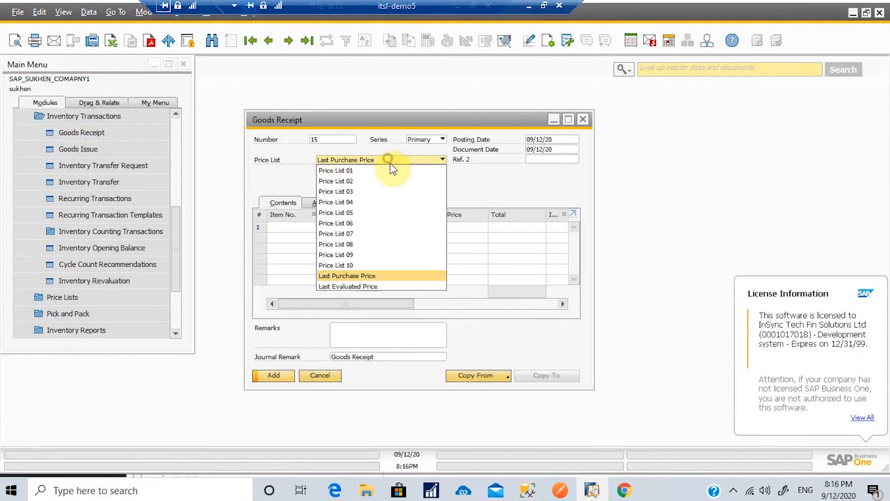
pyautogui.click(393, 171)
# Step: Receive 12 units of item mib 2 and add the goods receipt
pyautogui.click(298, 227)
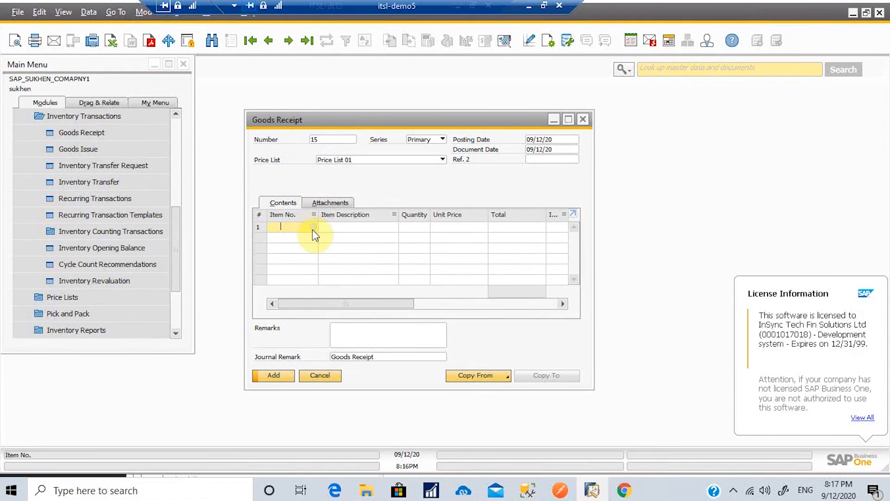
pyautogui.click(314, 227)
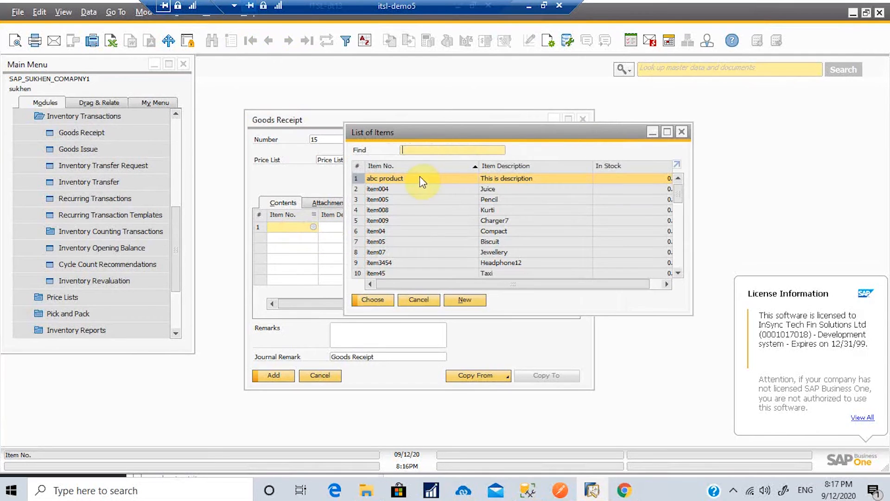
pyautogui.write('mi')
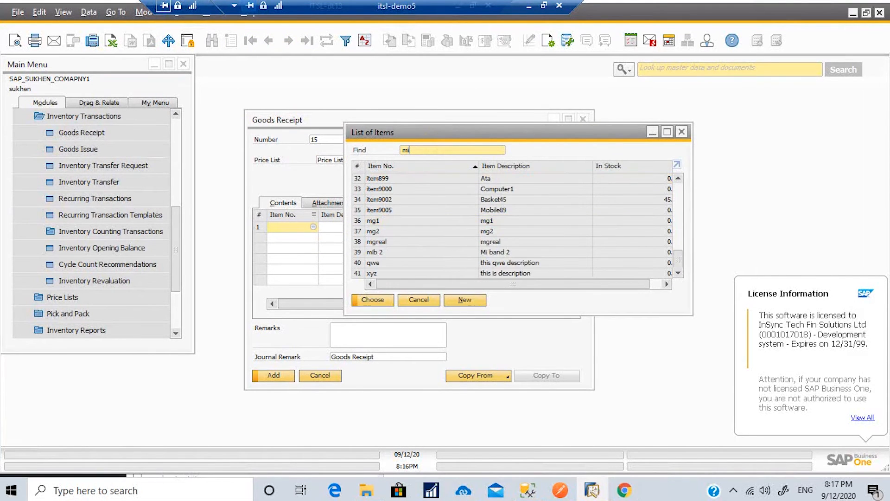
pyautogui.click(380, 300)
pyautogui.click(407, 228)
pyautogui.write('12')
pyautogui.click(280, 376)
pyautogui.click(308, 264)
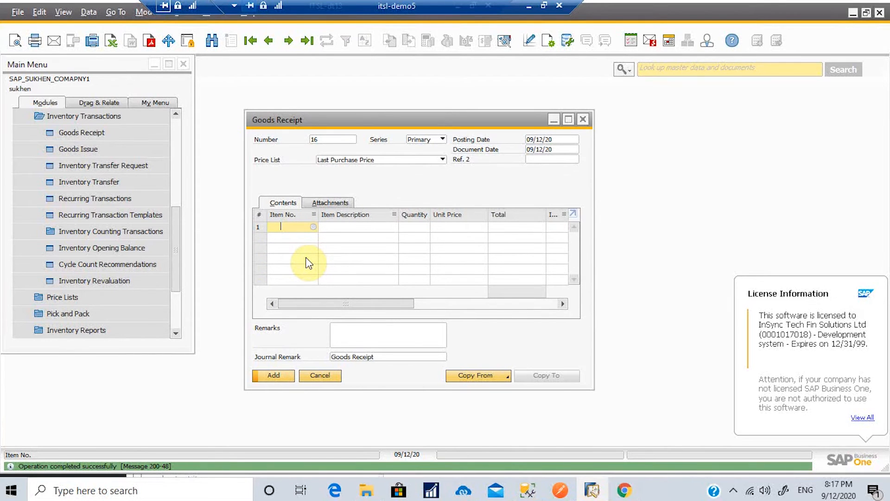
# Step: Run the Inventory Adjustment sync from the APPSeCONNECT Sync Panel
pyautogui.click(463, 490)
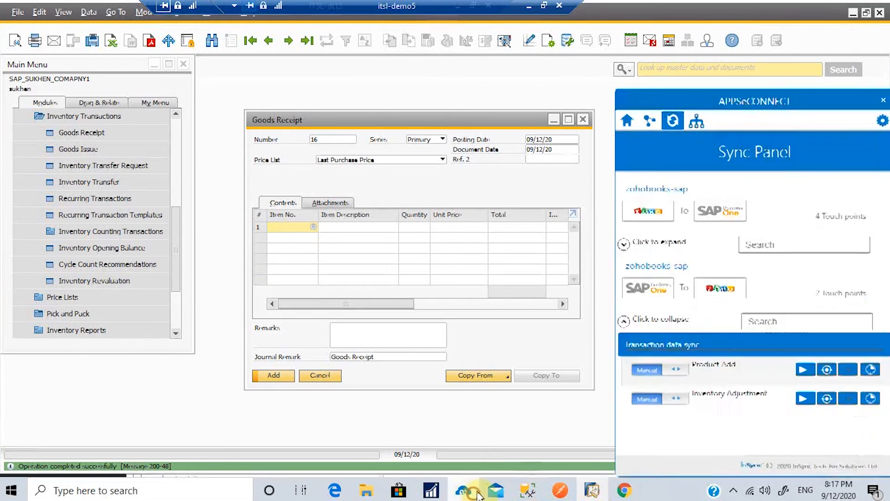
pyautogui.click(803, 398)
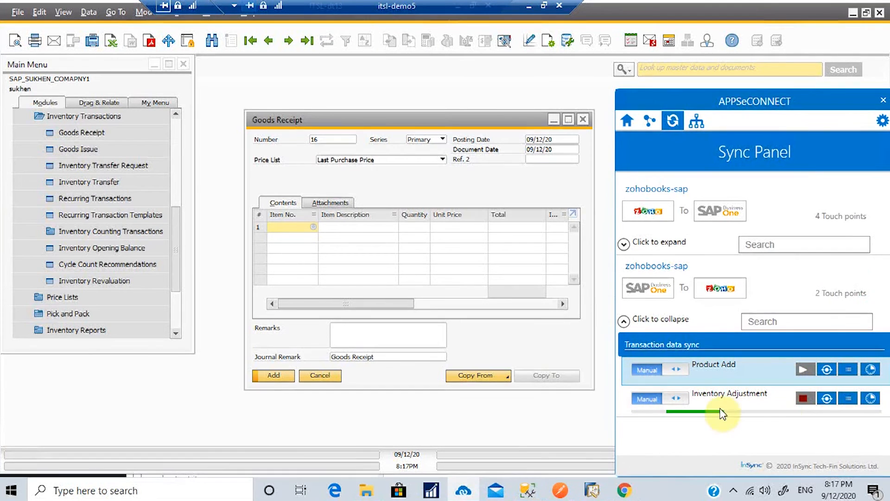
pyautogui.click(487, 421)
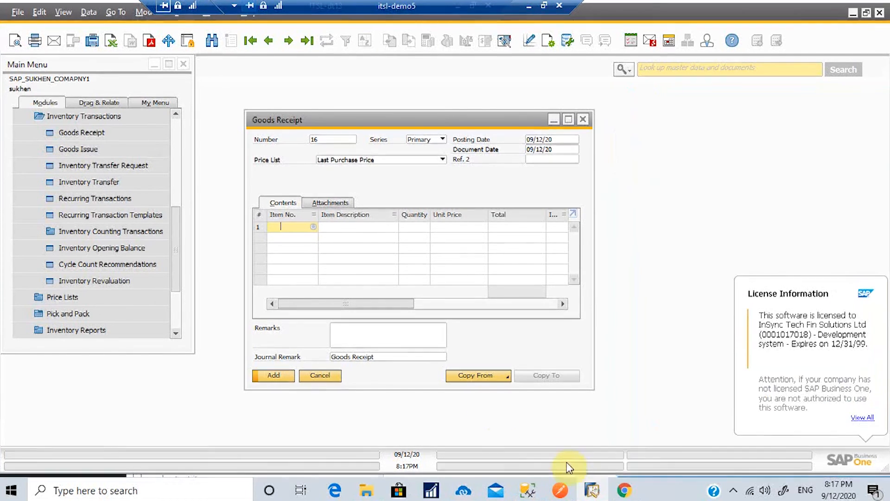
pyautogui.click(623, 491)
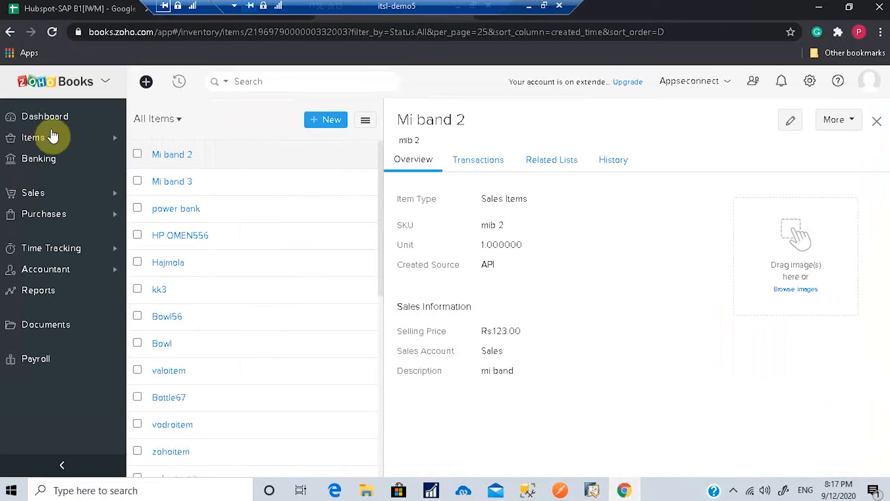
# Step: Reload the Zoho Books All Items list so Mi band 2 shows 120.00 on hand
pyautogui.click(36, 137)
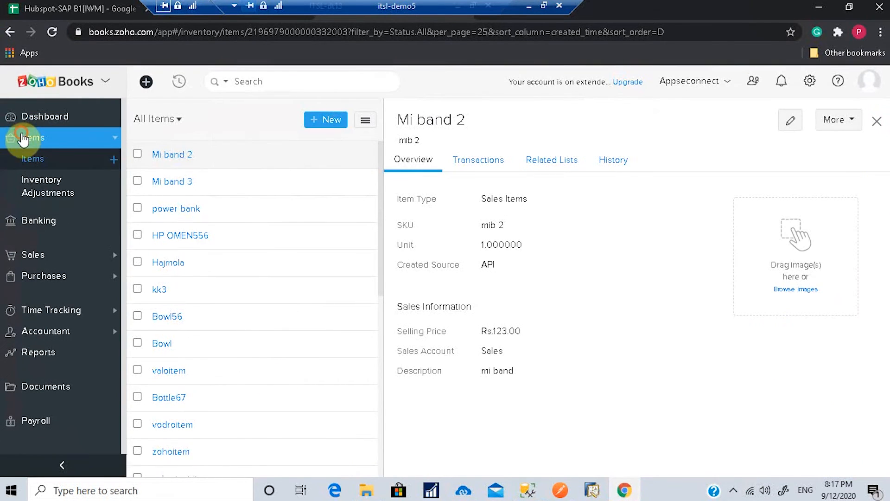
pyautogui.click(23, 138)
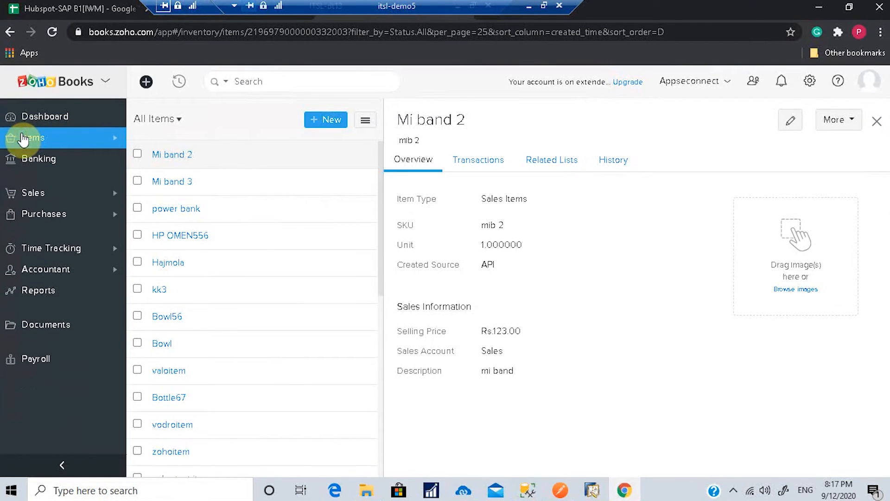
pyautogui.click(51, 32)
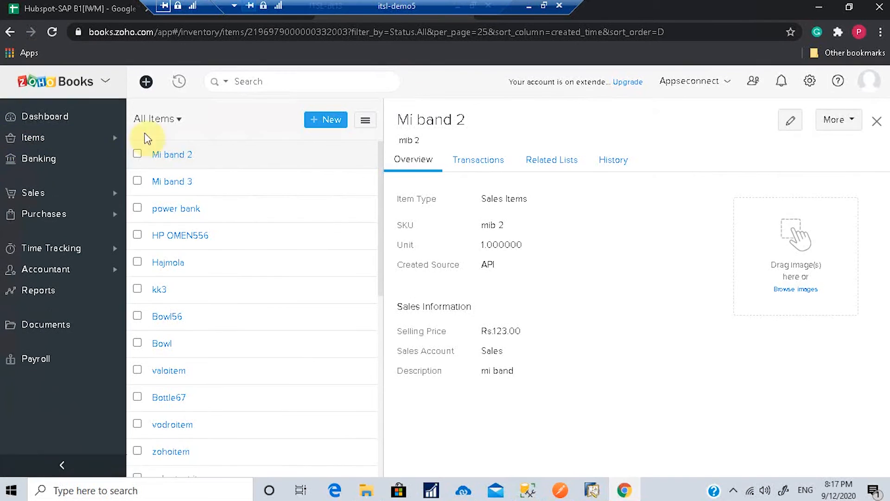
pyautogui.click(478, 160)
pyautogui.click(876, 121)
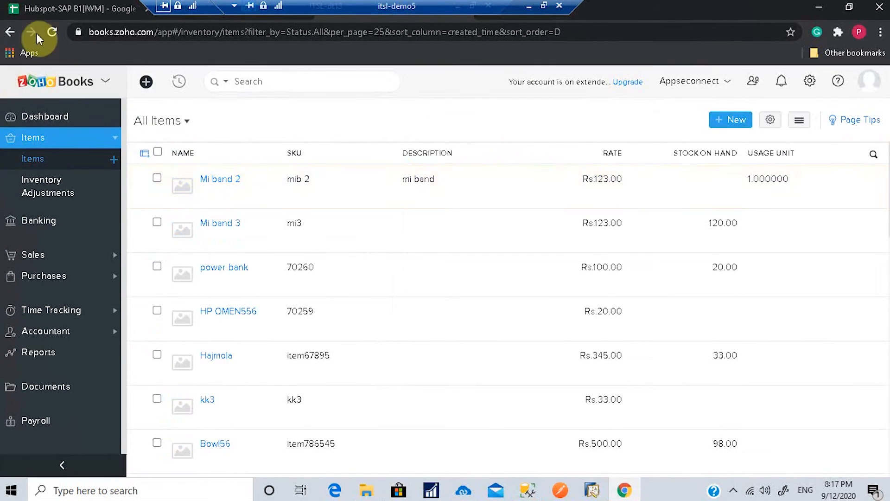
pyautogui.click(52, 32)
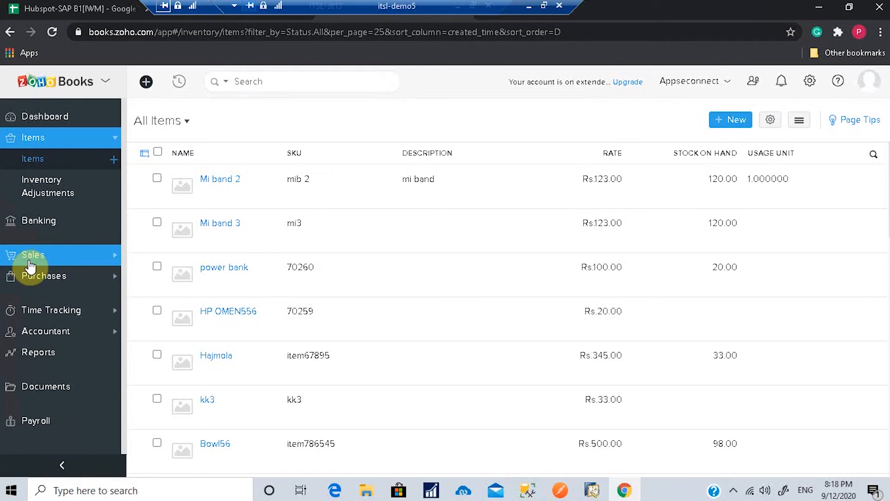
pyautogui.click(29, 260)
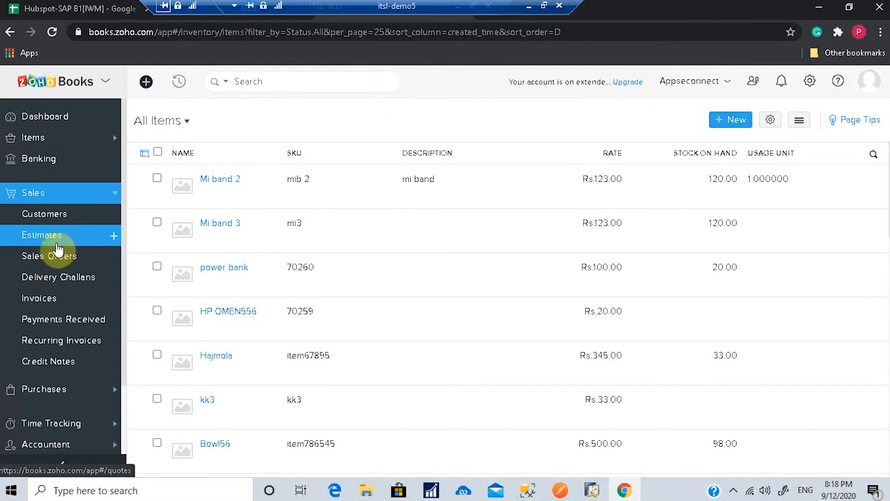
# Step: Create new sales order SO-00042 with customer In sync Soln
pyautogui.click(59, 264)
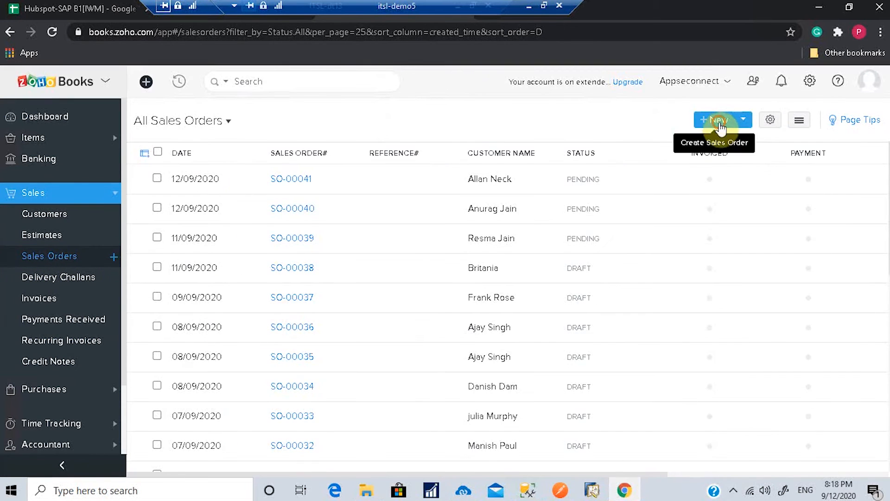
pyautogui.click(721, 124)
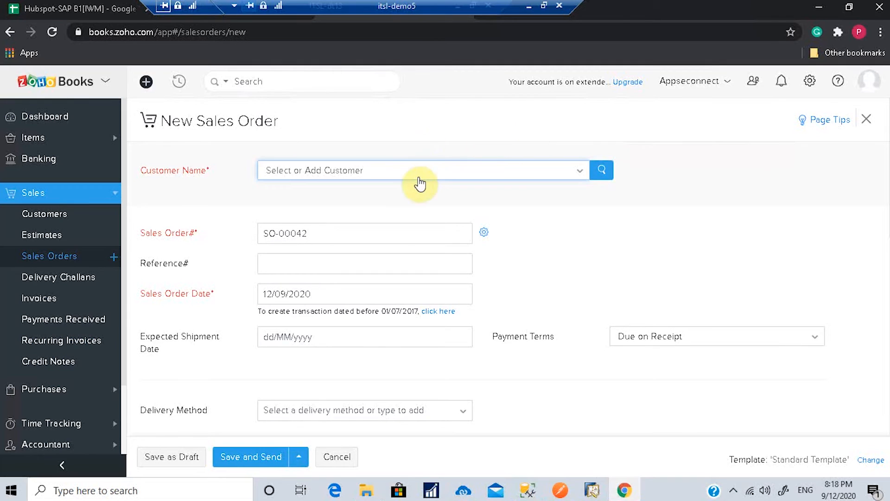
pyautogui.click(415, 171)
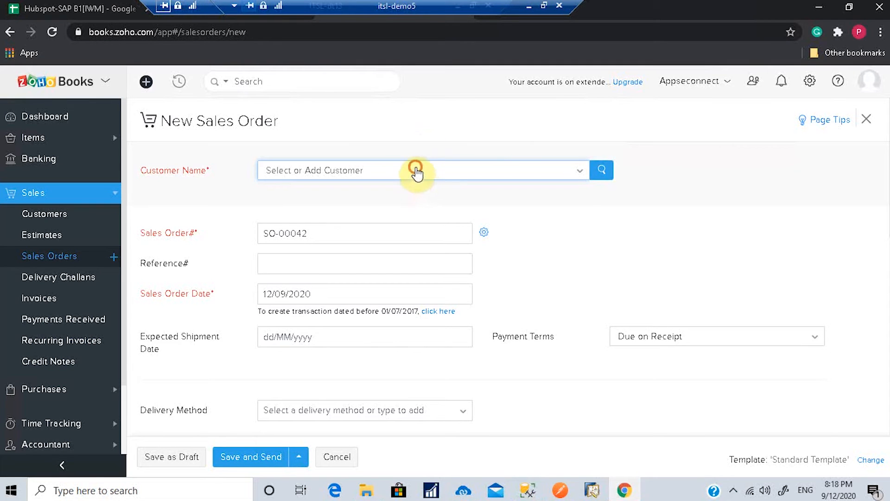
pyautogui.write('insy')
pyautogui.moveTo(397, 197); pyautogui.dragTo(255, 198)
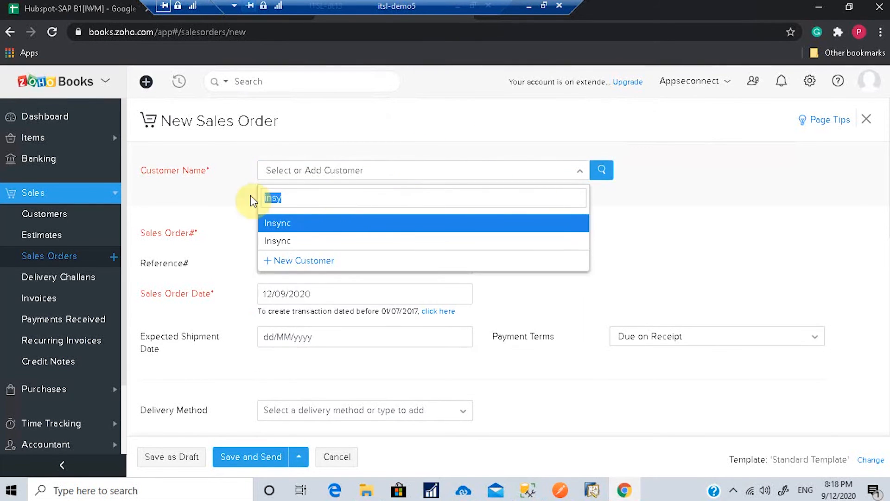
pyautogui.write('in sync soln')
pyautogui.click(298, 222)
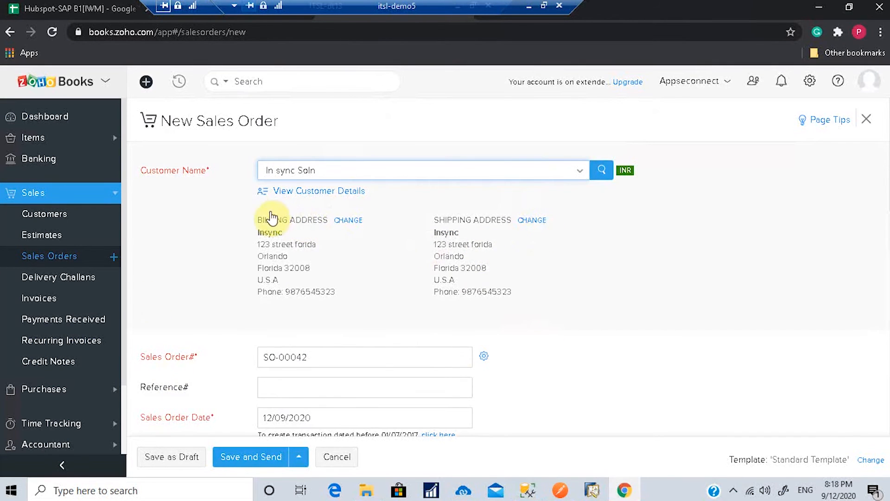
# Step: Set the expected shipment date to 30/09/2020 and the delivery method to India Post
pyautogui.scroll(-3, 433, 289)
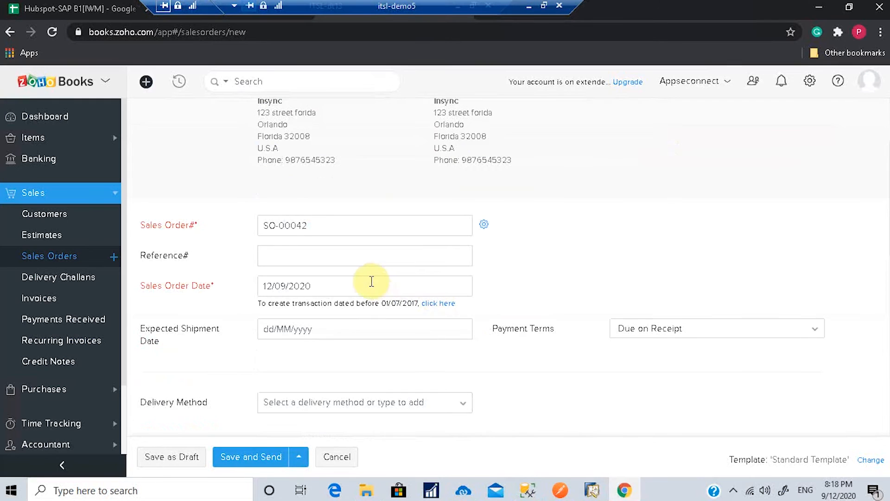
pyautogui.click(359, 328)
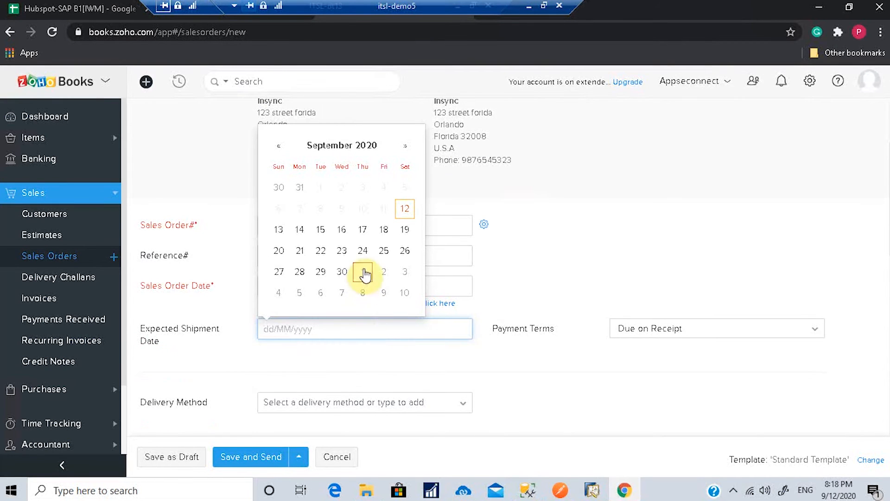
pyautogui.click(341, 273)
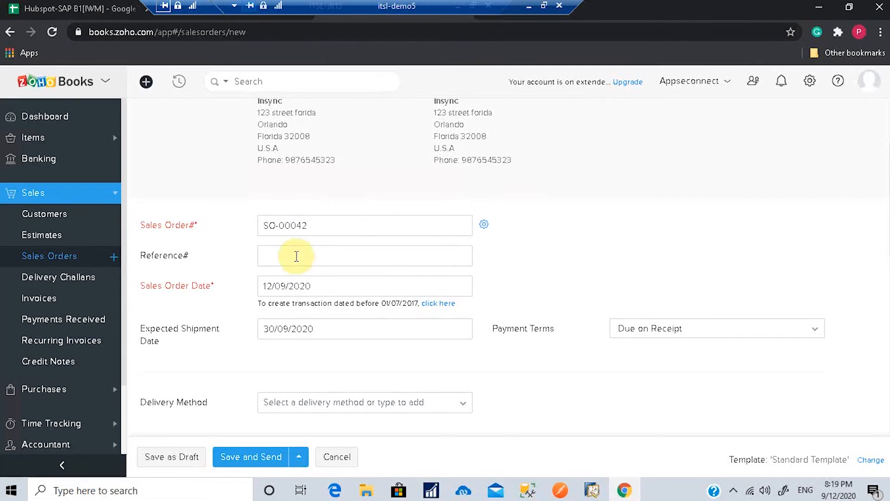
pyautogui.scroll(-1, 517, 365)
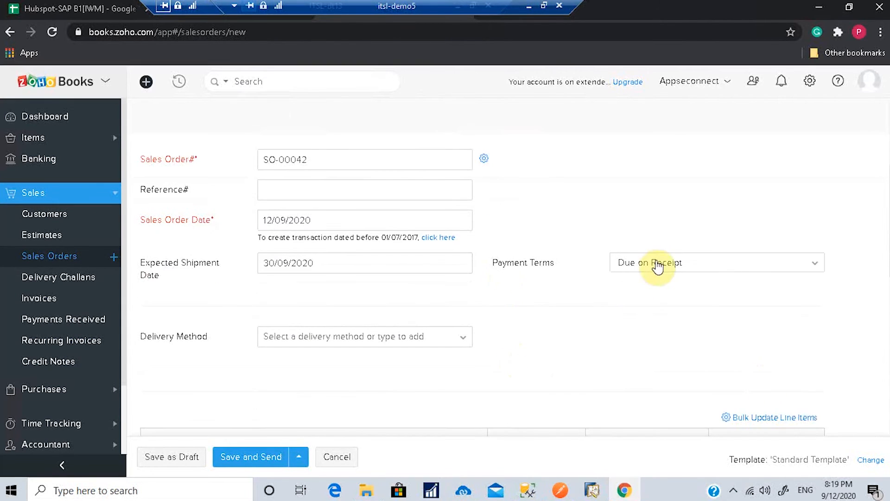
pyautogui.click(657, 263)
pyautogui.click(657, 265)
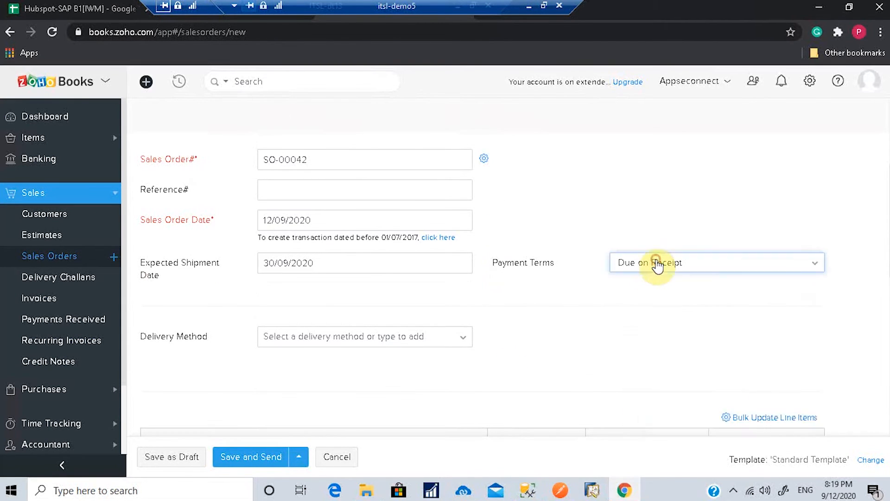
pyautogui.click(337, 338)
pyautogui.click(327, 360)
pyautogui.scroll(-2, 566, 362)
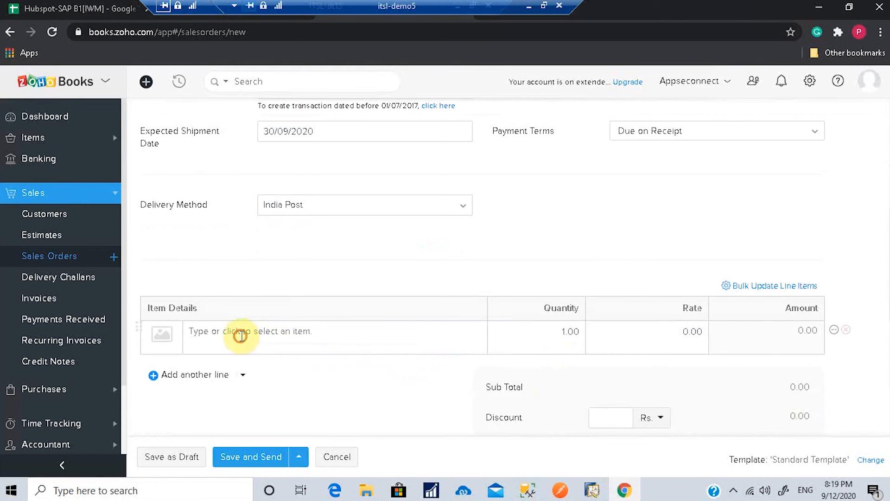
# Step: Add Mi band 2 as the line item, quantity 10 at rate 123, totalling Rs. 1,230.00
pyautogui.click(244, 335)
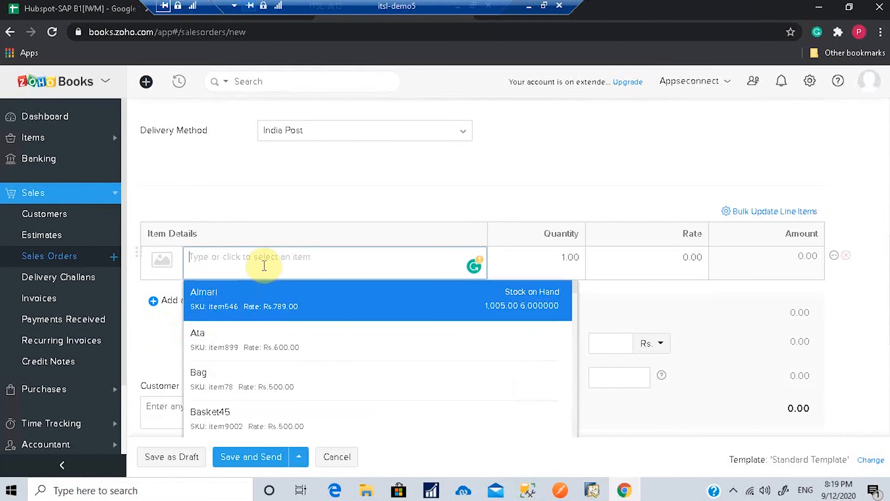
pyautogui.write('mi')
pyautogui.click(242, 293)
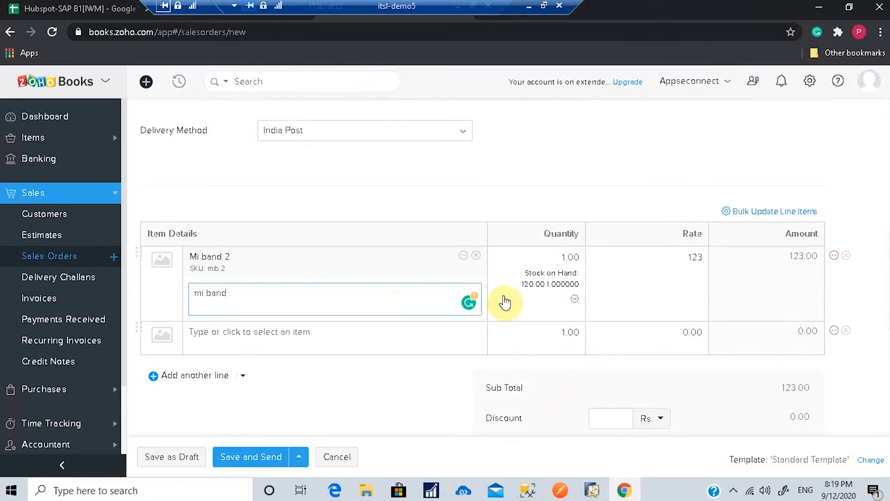
pyautogui.click(566, 257)
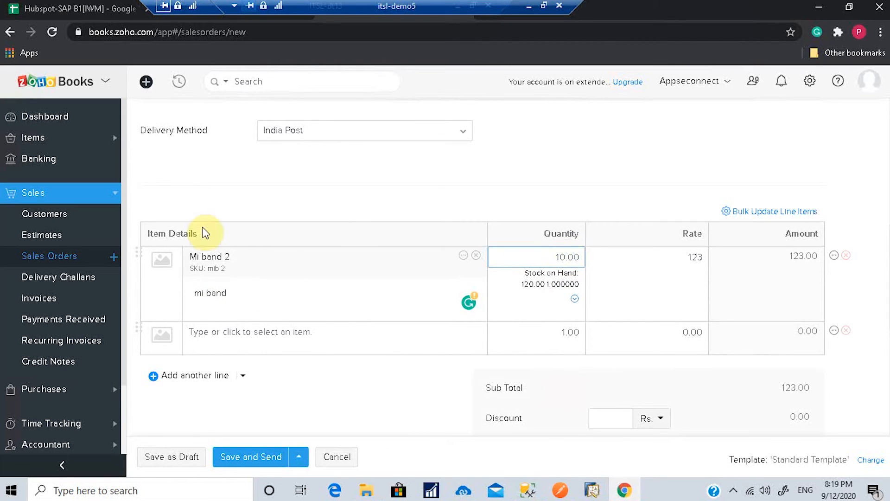
pyautogui.click(671, 277)
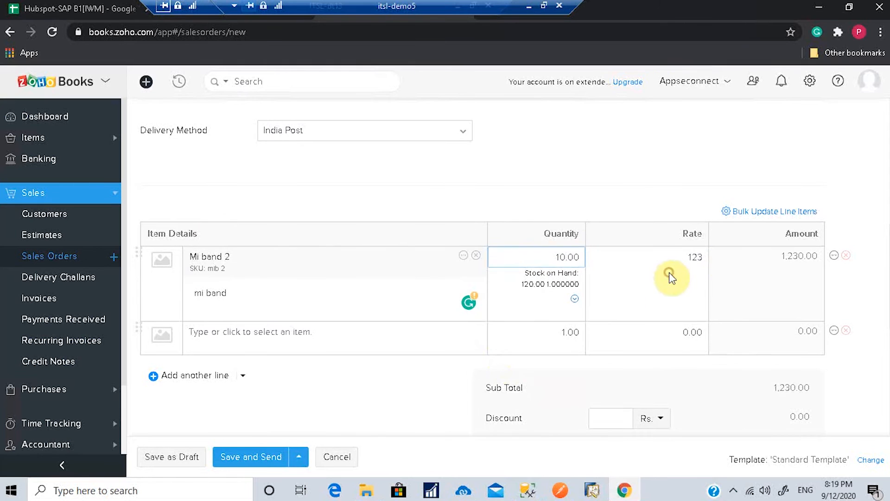
pyautogui.scroll(-4, 668, 292)
pyautogui.scroll(4, 557, 358)
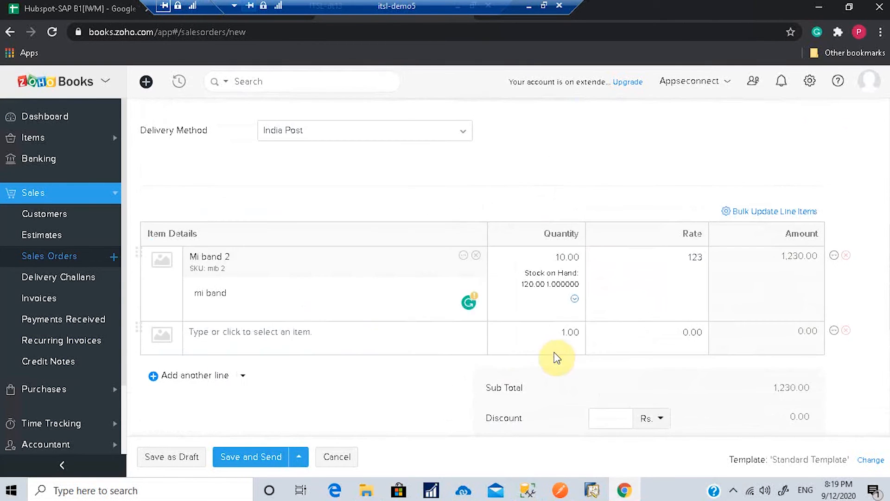
pyautogui.scroll(8, 557, 357)
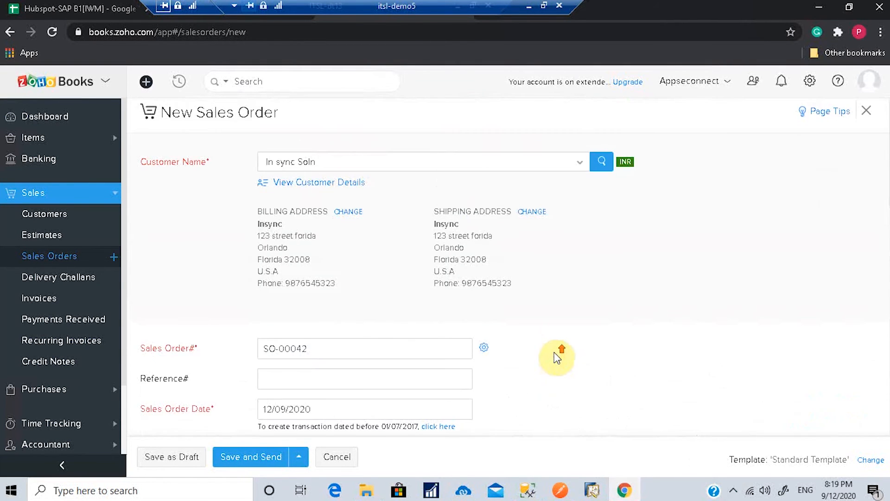
pyautogui.scroll(-1, 557, 358)
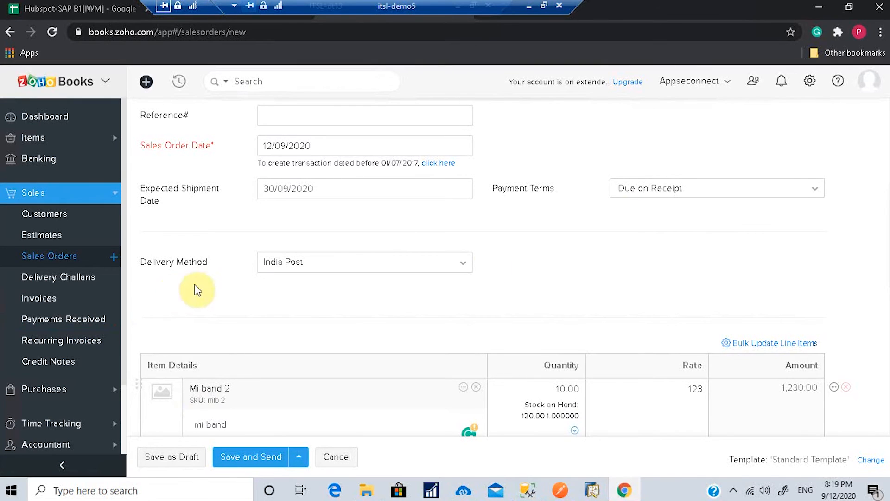
pyautogui.scroll(-3, 607, 253)
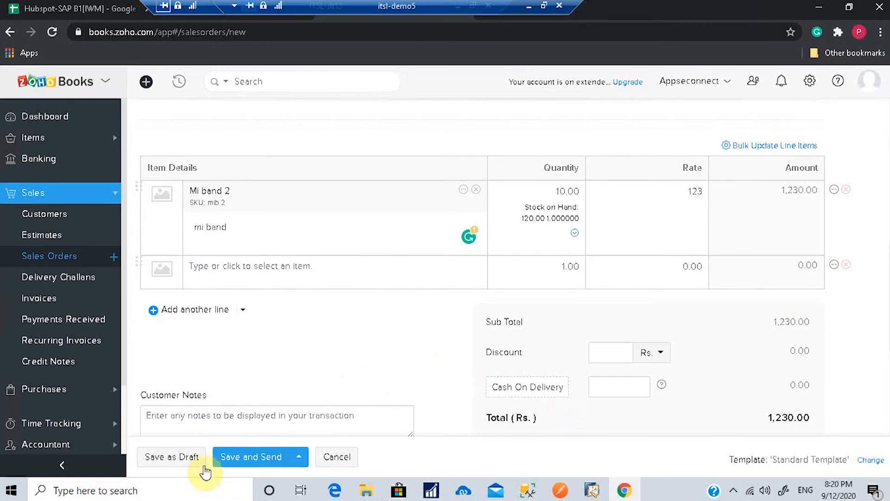
# Step: Save SO-00042 as a Rs1,230.00 draft, skipping the email, and review it
pyautogui.click(247, 468)
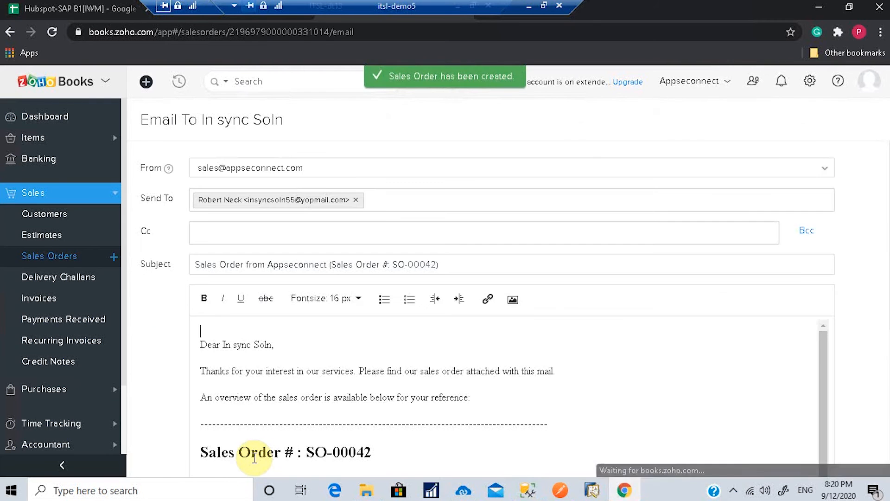
pyautogui.scroll(-3, 725, 324)
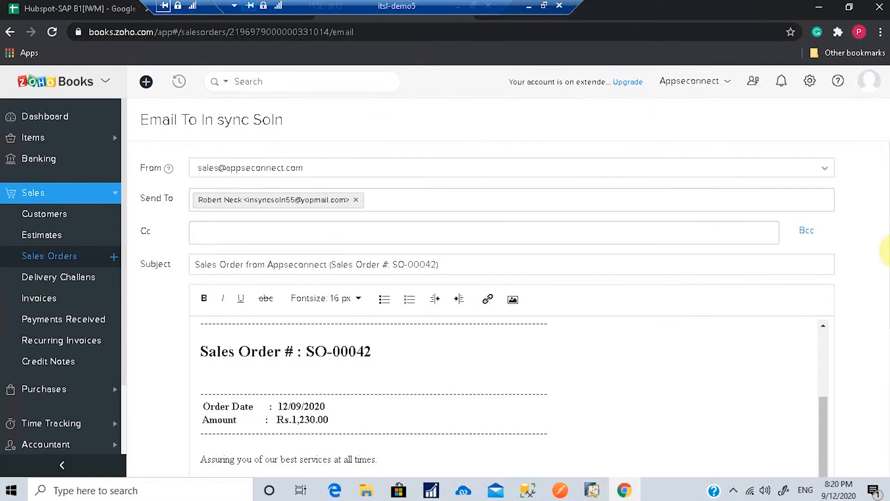
pyautogui.scroll(-5, 883, 378)
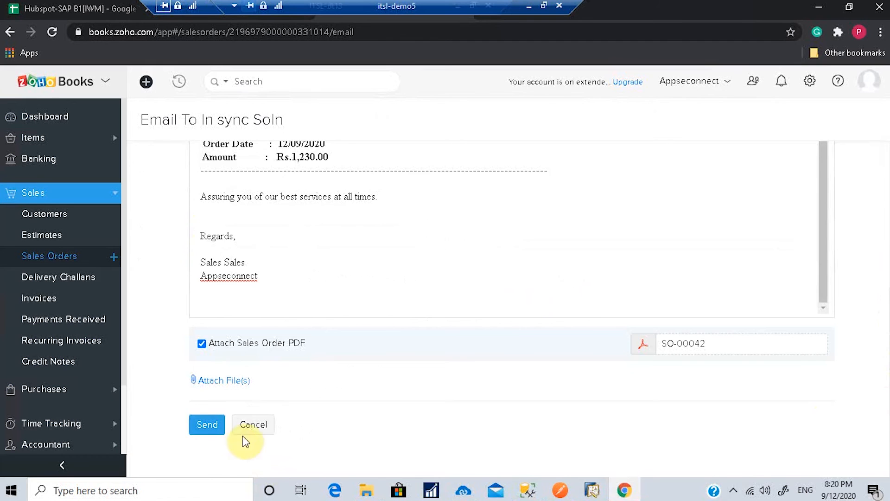
pyautogui.click(253, 424)
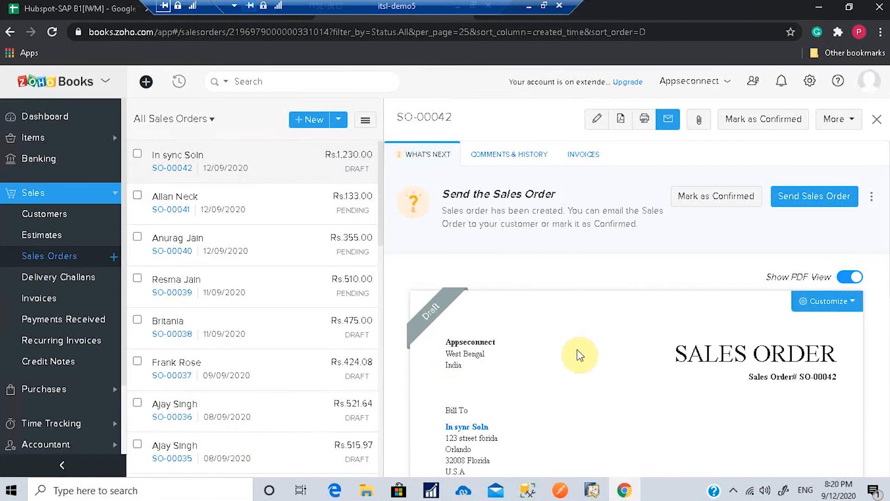
pyautogui.scroll(-3, 698, 373)
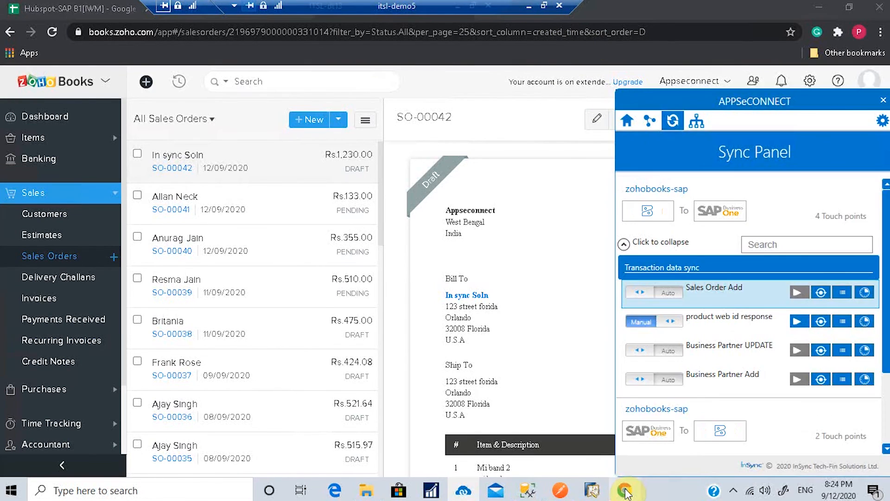
# Step: Review the zohobooks-sap Sales Order Add sync in the Sync Panel, then return to SAP Business One
pyautogui.moveTo(625, 492)
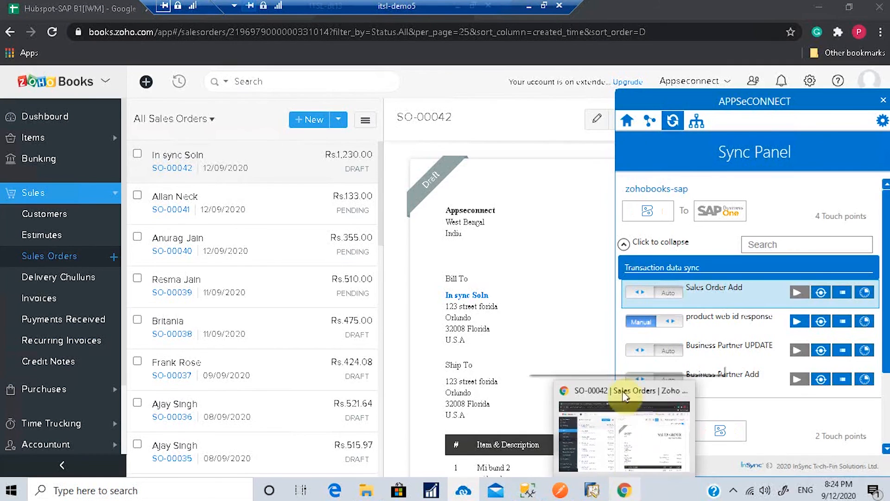
pyautogui.click(561, 335)
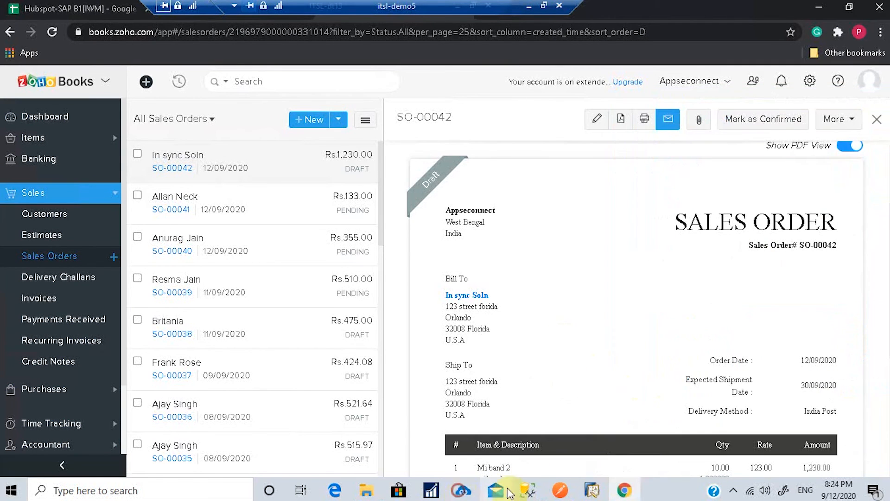
pyautogui.click(491, 491)
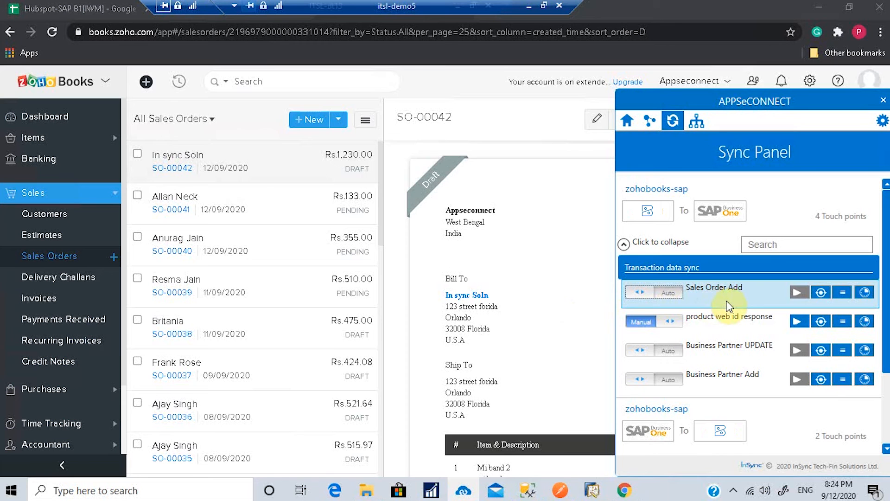
pyautogui.click(624, 493)
pyautogui.click(593, 491)
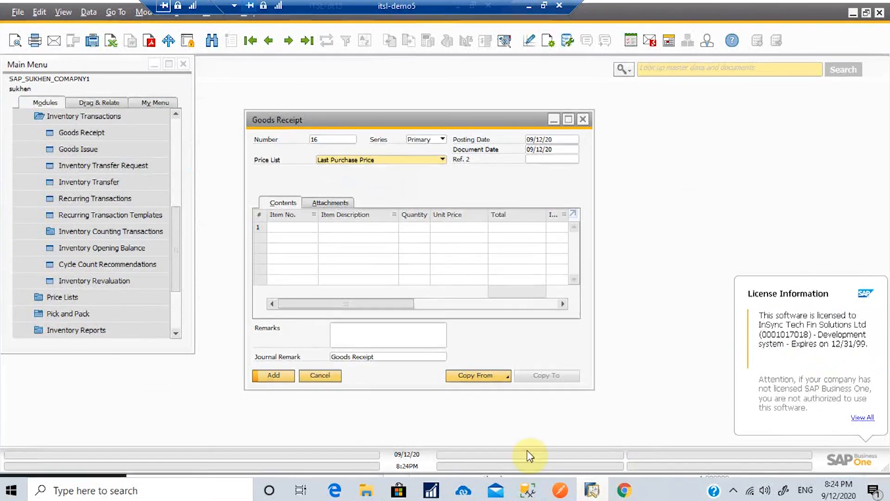
# Step: Close the Goods Receipt and open a Sales Order form under Sales - A/R
pyautogui.click(582, 119)
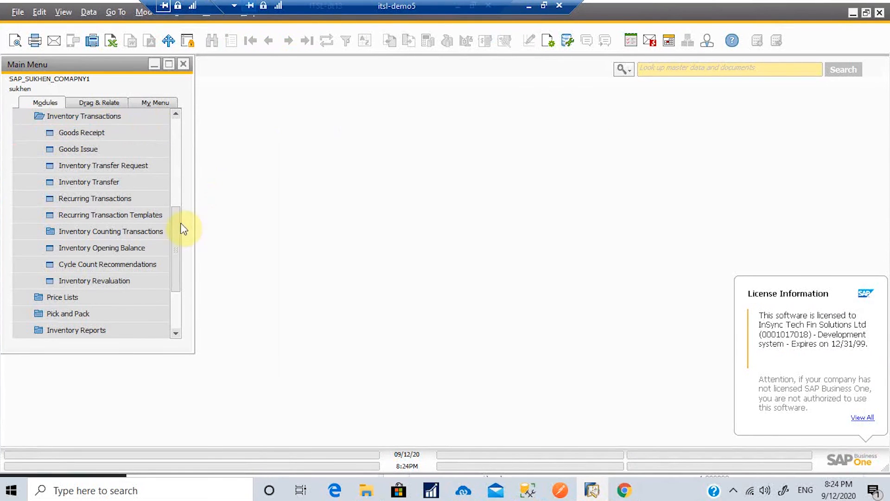
pyautogui.scroll(3, 179, 222)
pyautogui.click(96, 248)
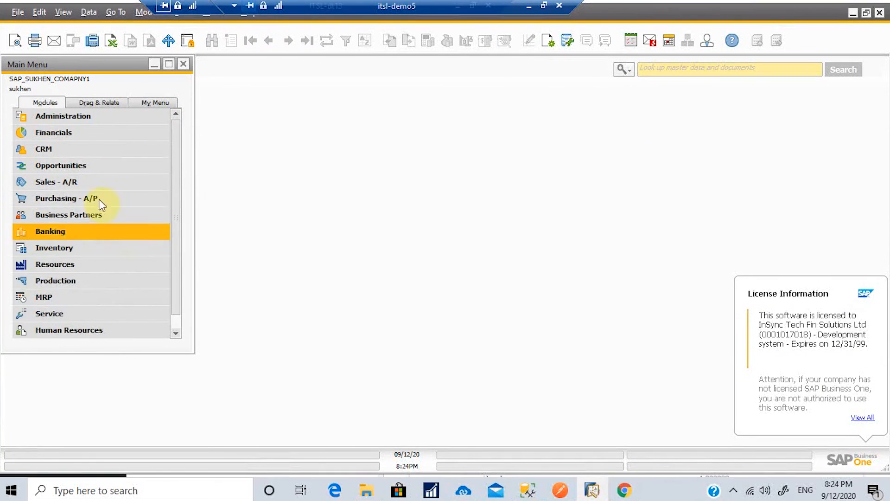
pyautogui.click(91, 183)
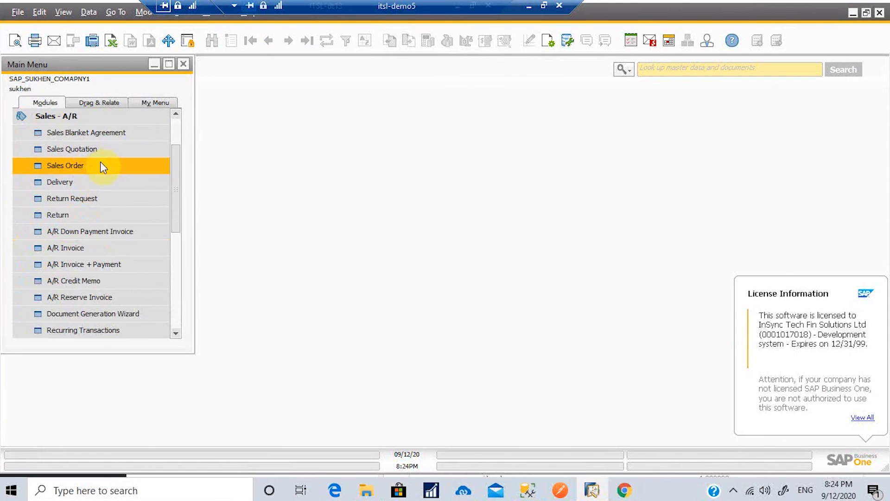
pyautogui.click(100, 162)
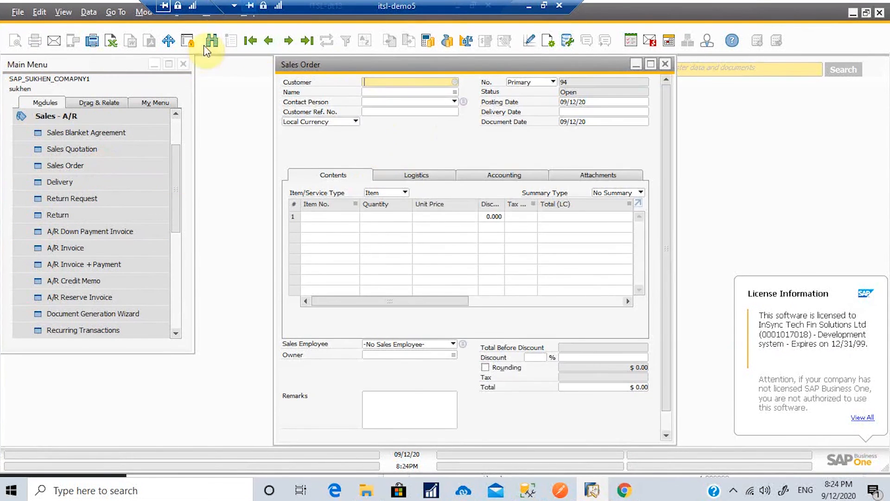
# Step: Find sales order 84 for In sync Soln ($1,230.00), check its Web Order ID, and close it
pyautogui.click(205, 44)
pyautogui.write('In sync Soln')
pyautogui.moveTo(408, 82); pyautogui.dragTo(364, 82)
pyautogui.hotkey('ctrl', 'x')
pyautogui.click(373, 92)
pyautogui.hotkey('ctrl', 'v')
pyautogui.press('Return')
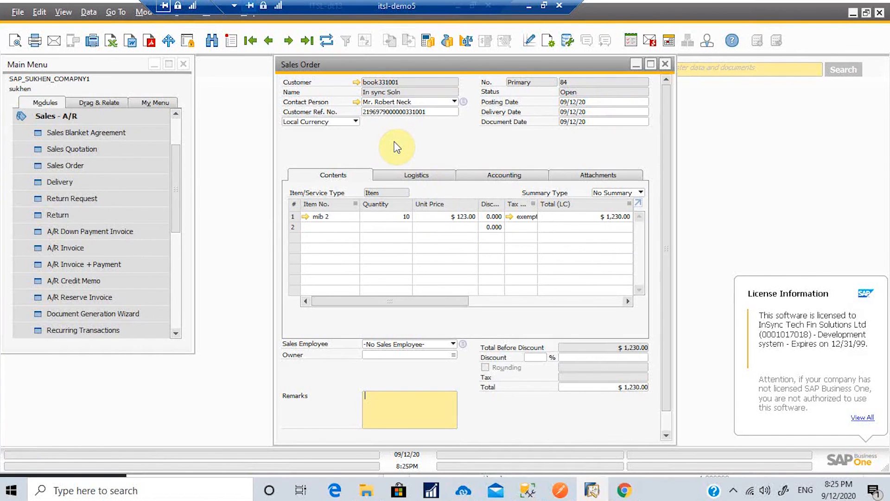
pyautogui.hotkey('ctrl', 'shift', 'u')
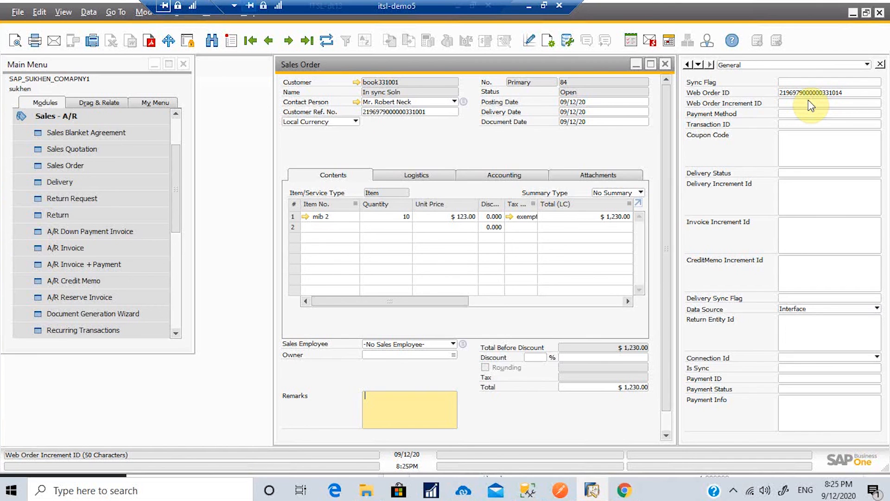
pyautogui.click(665, 64)
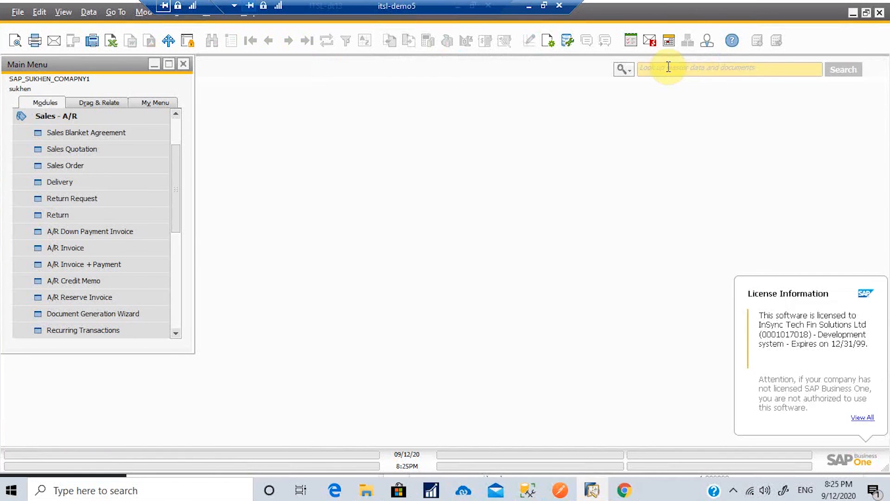
# Step: Open and close an empty Sales Order, then minimize SAP Business One and Chrome
pyautogui.click(101, 164)
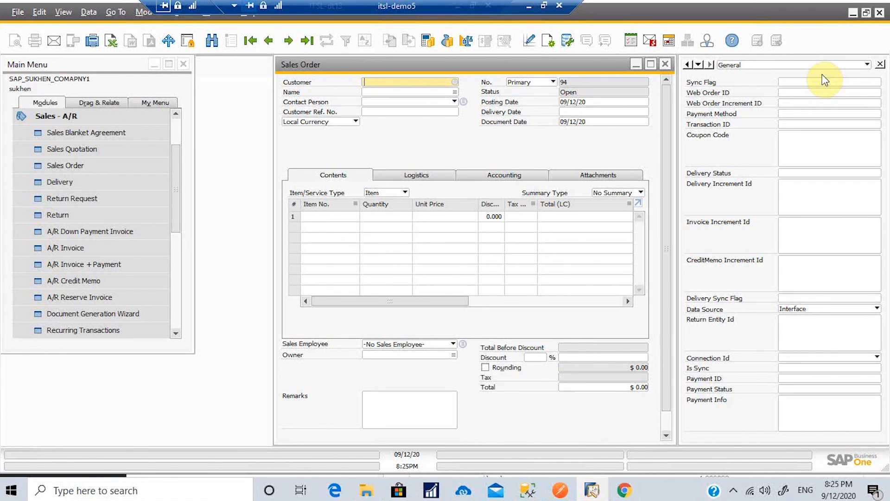
pyautogui.click(665, 64)
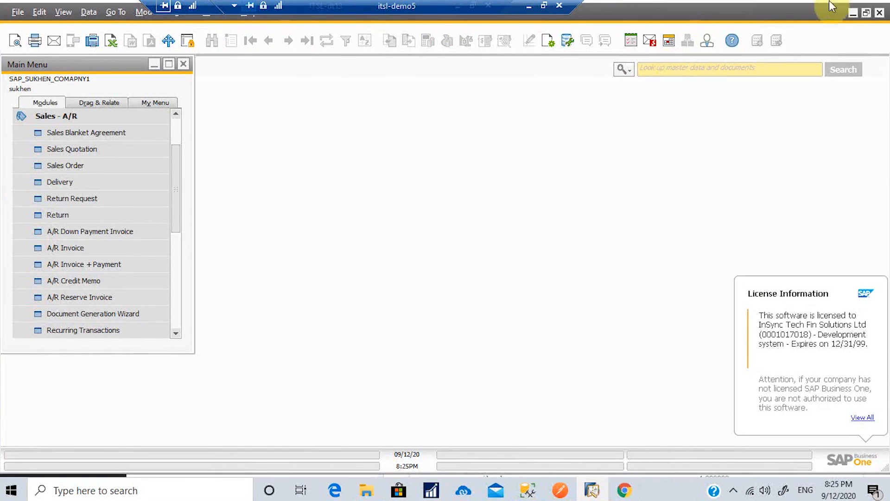
pyautogui.click(852, 14)
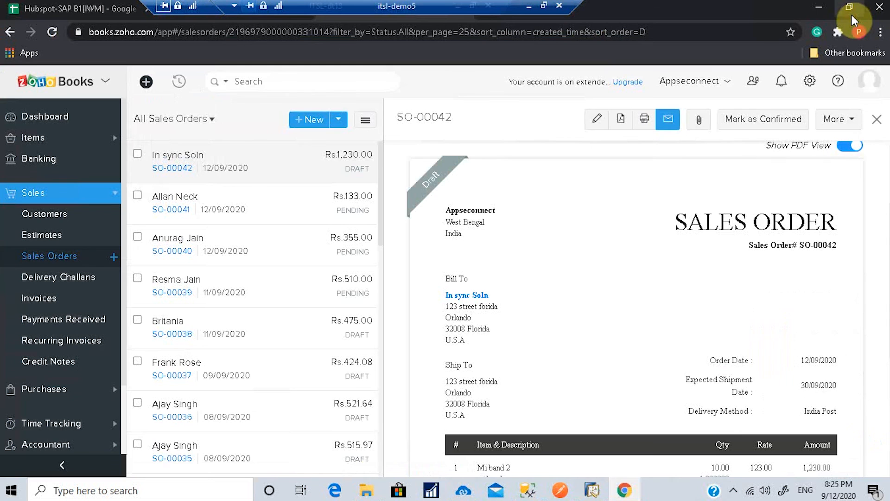
pyautogui.click(819, 9)
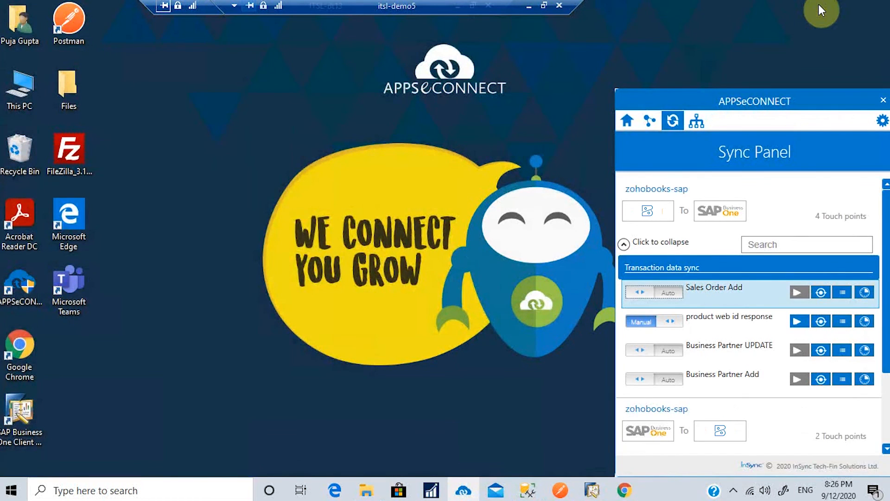